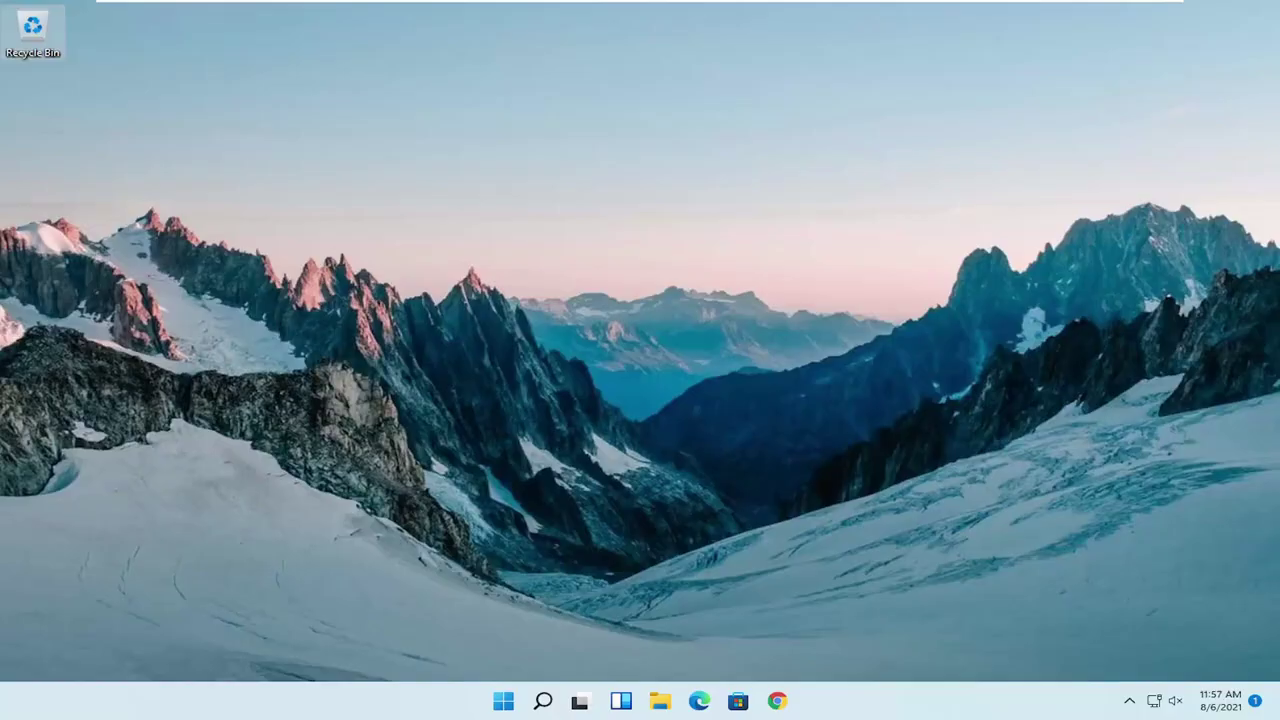
# - Find Registry Editor through a Windows search for "regedit" and launch it as administrator, allowing it to make changes
pyautogui.click(543, 701)
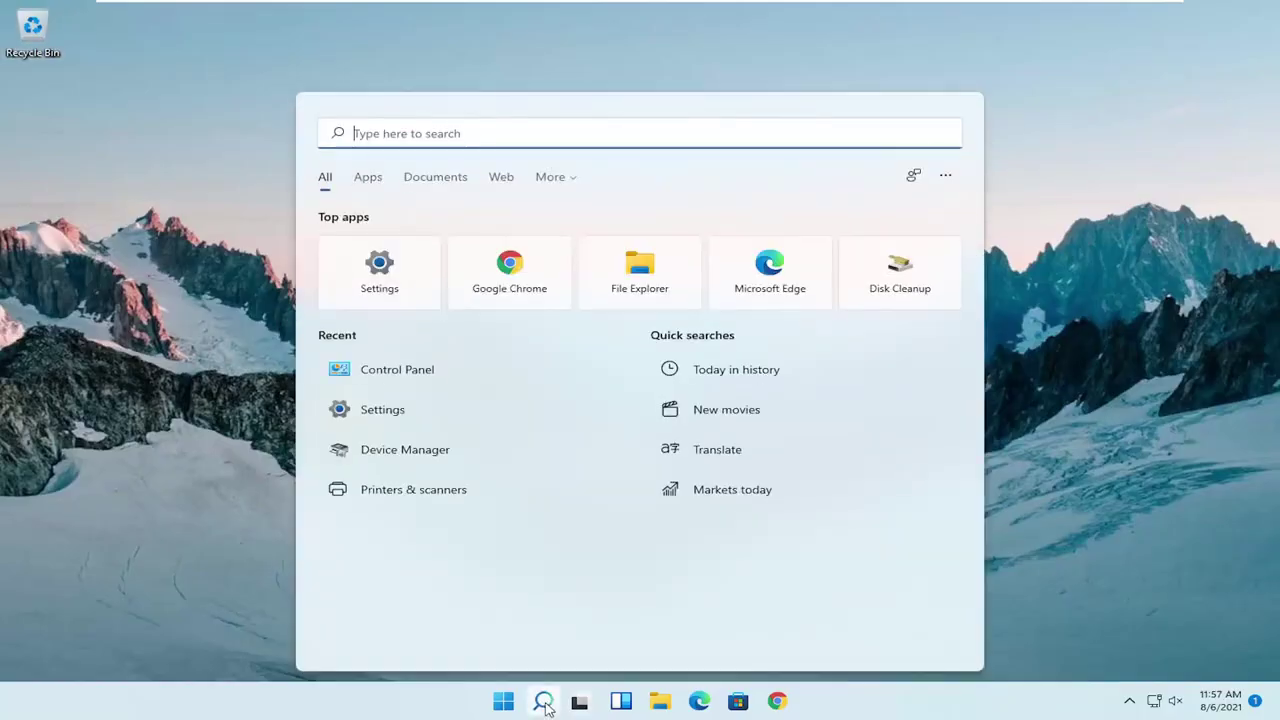
pyautogui.write('regedit')
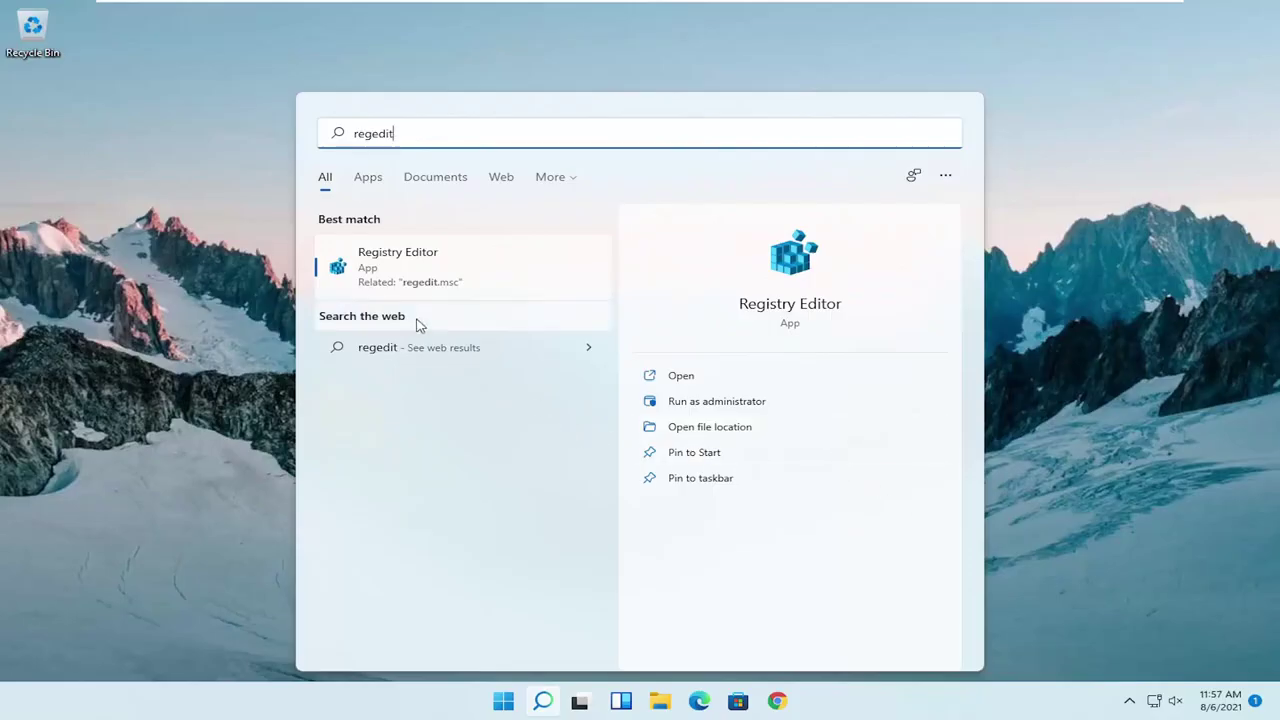
pyautogui.rightClick(394, 266)
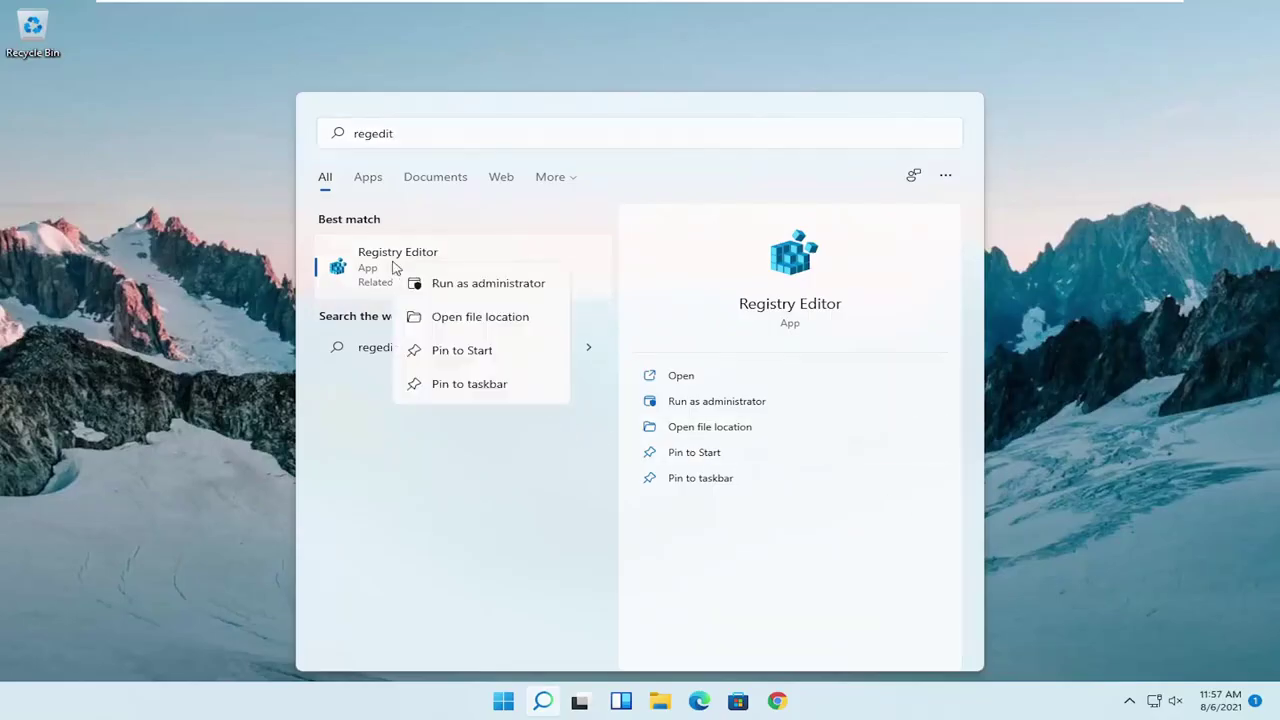
pyautogui.click(466, 283)
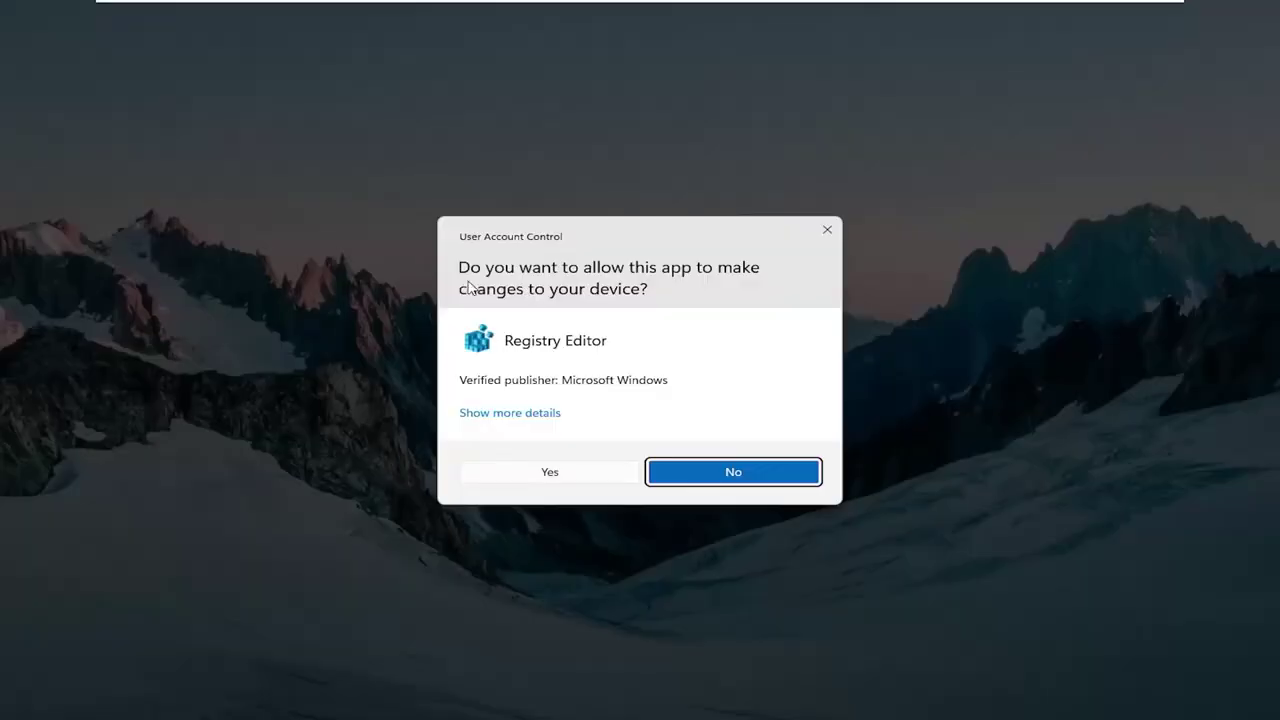
pyautogui.click(551, 482)
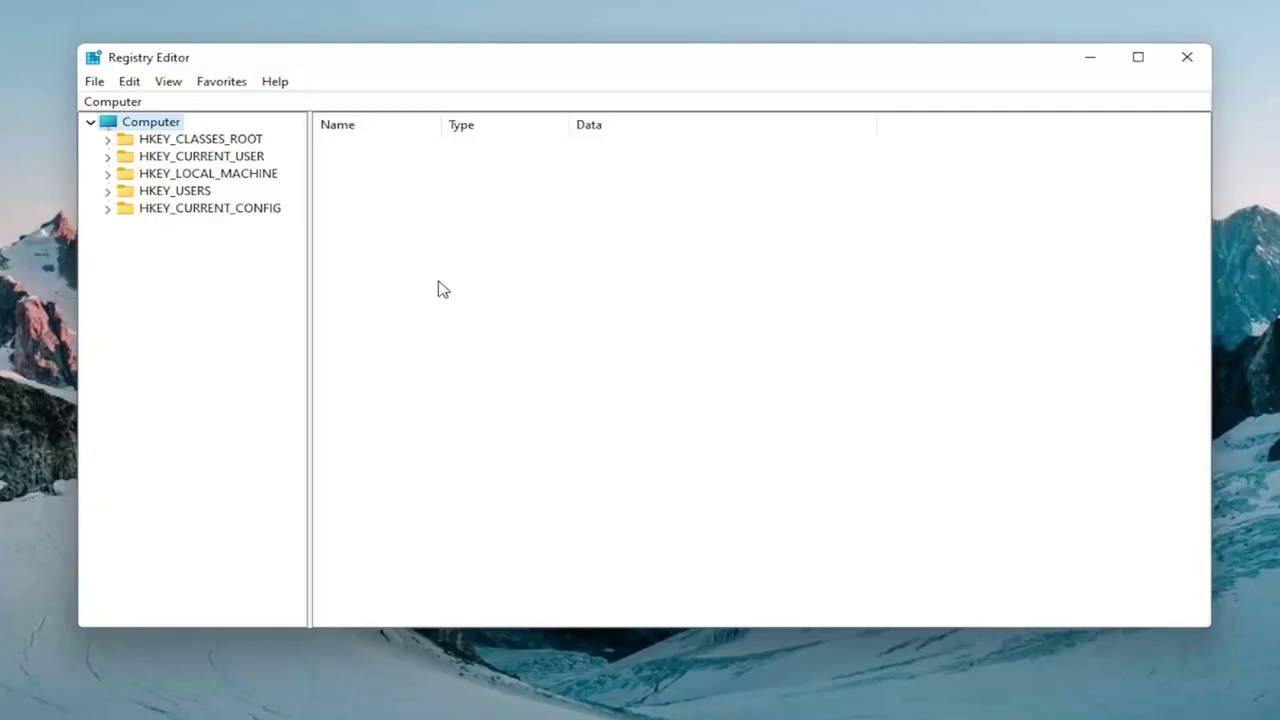
# - Open the registry export dialog, view the save locations under This PC, and close it without exporting
pyautogui.click(95, 82)
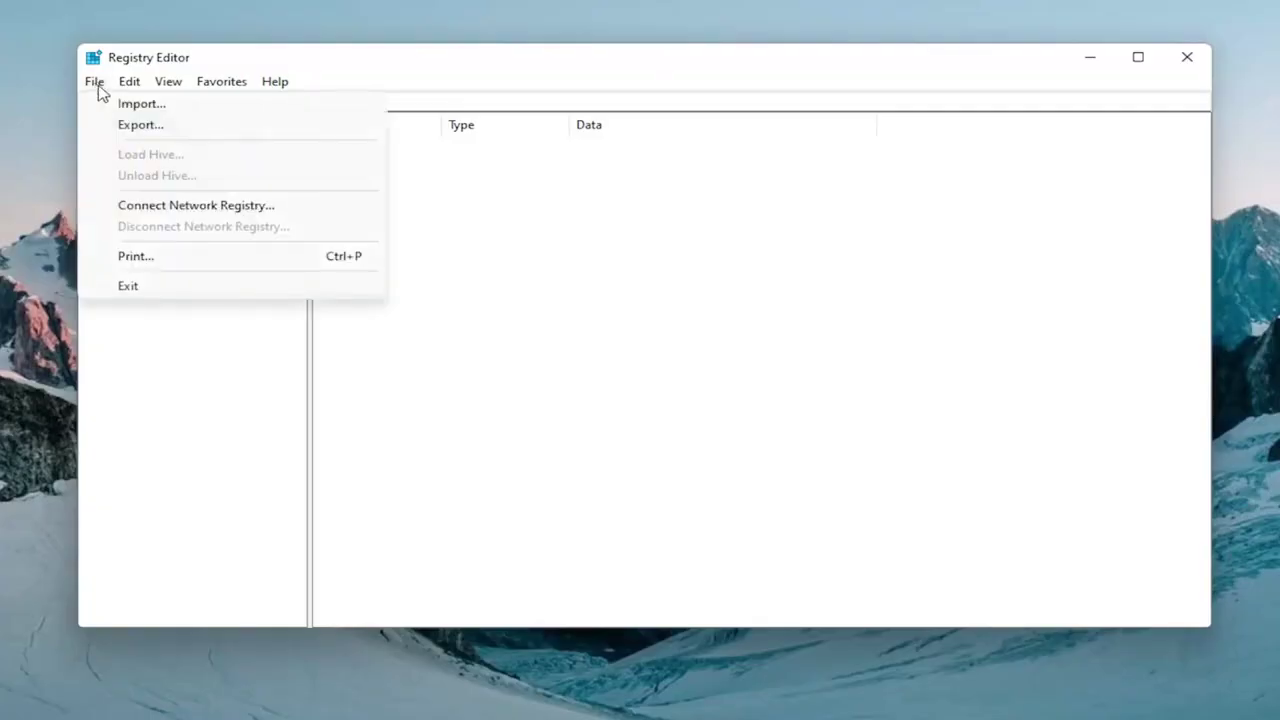
pyautogui.click(147, 124)
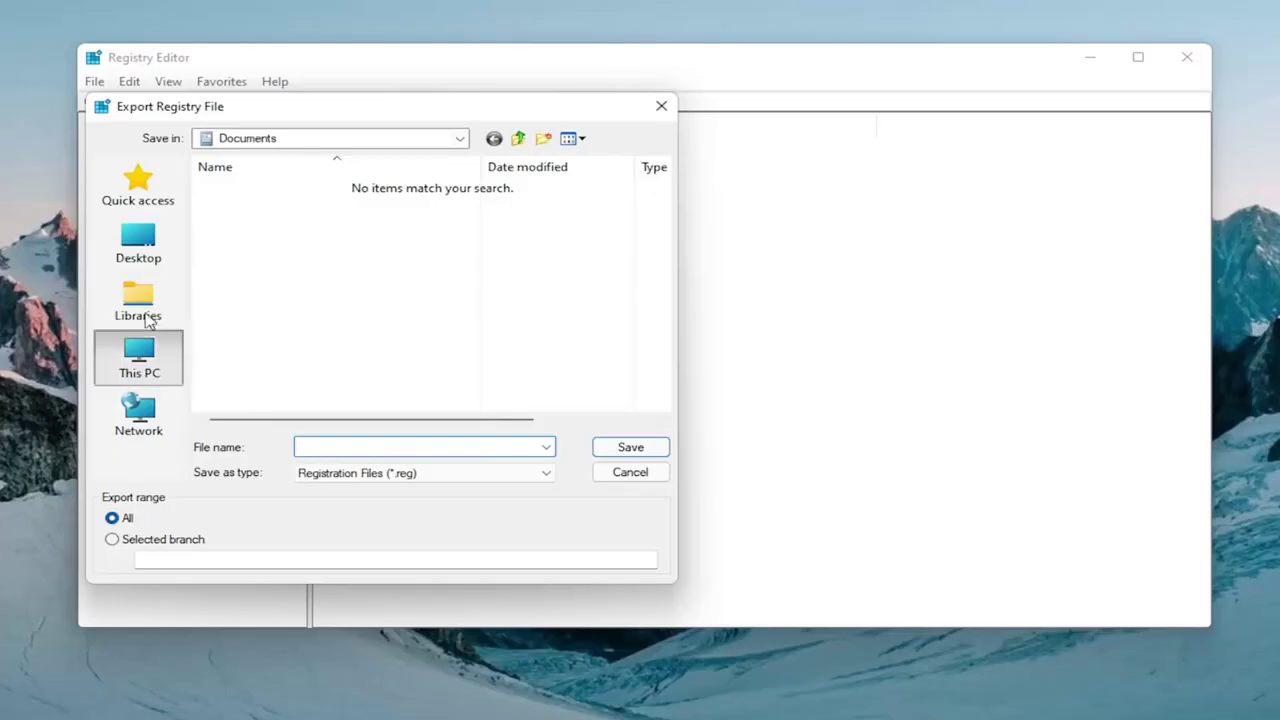
pyautogui.click(138, 364)
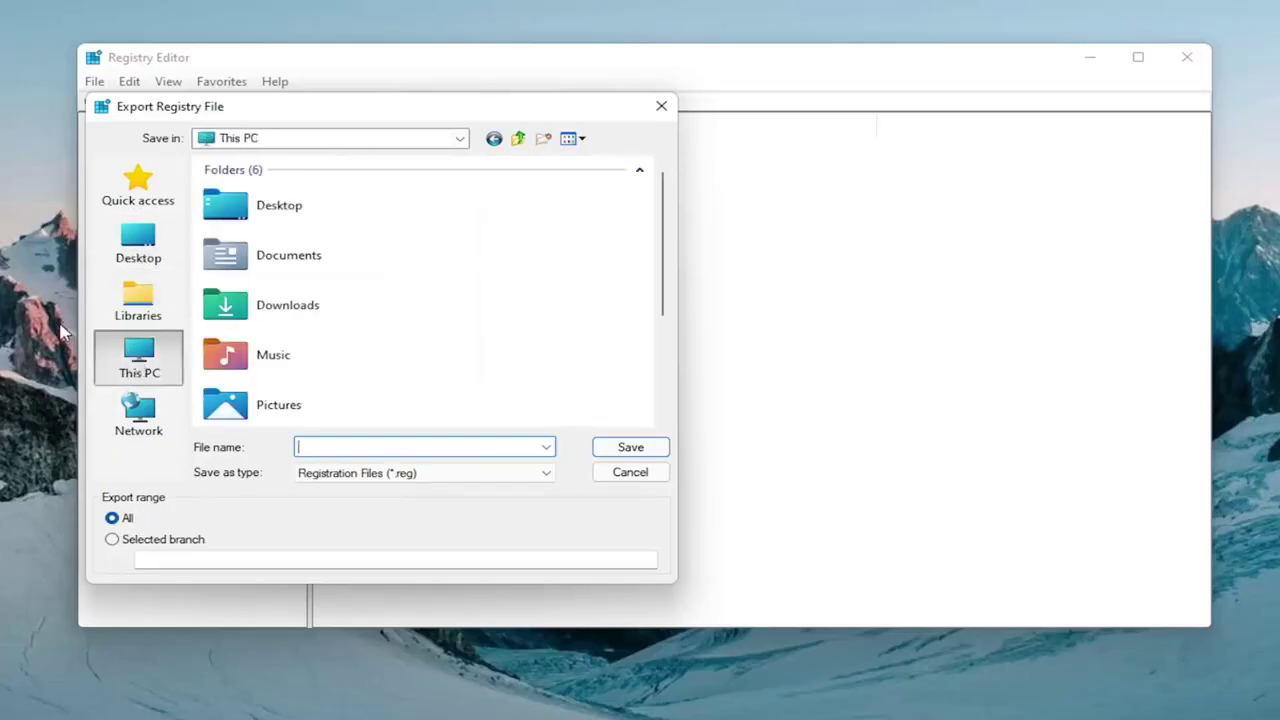
pyautogui.click(662, 107)
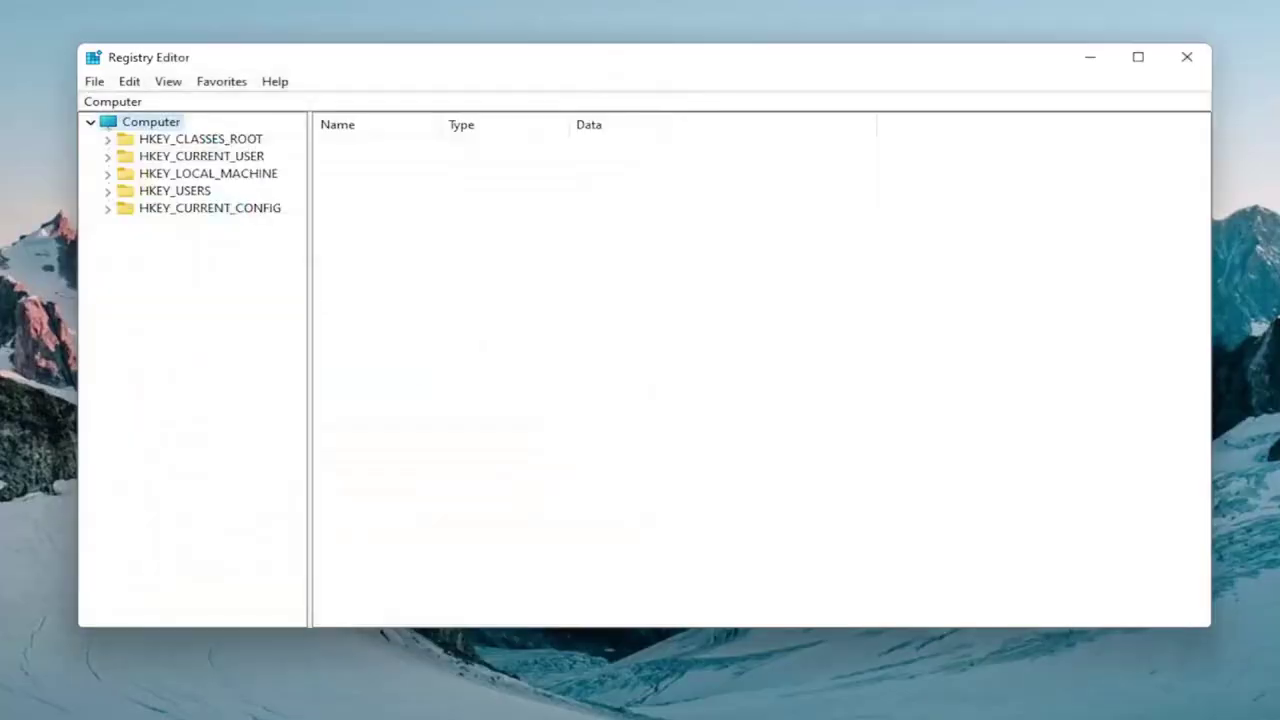
# - Open the registry import dialog, view the Desktop folder for registration files, and cancel without importing
pyautogui.click(96, 84)
pyautogui.click(150, 104)
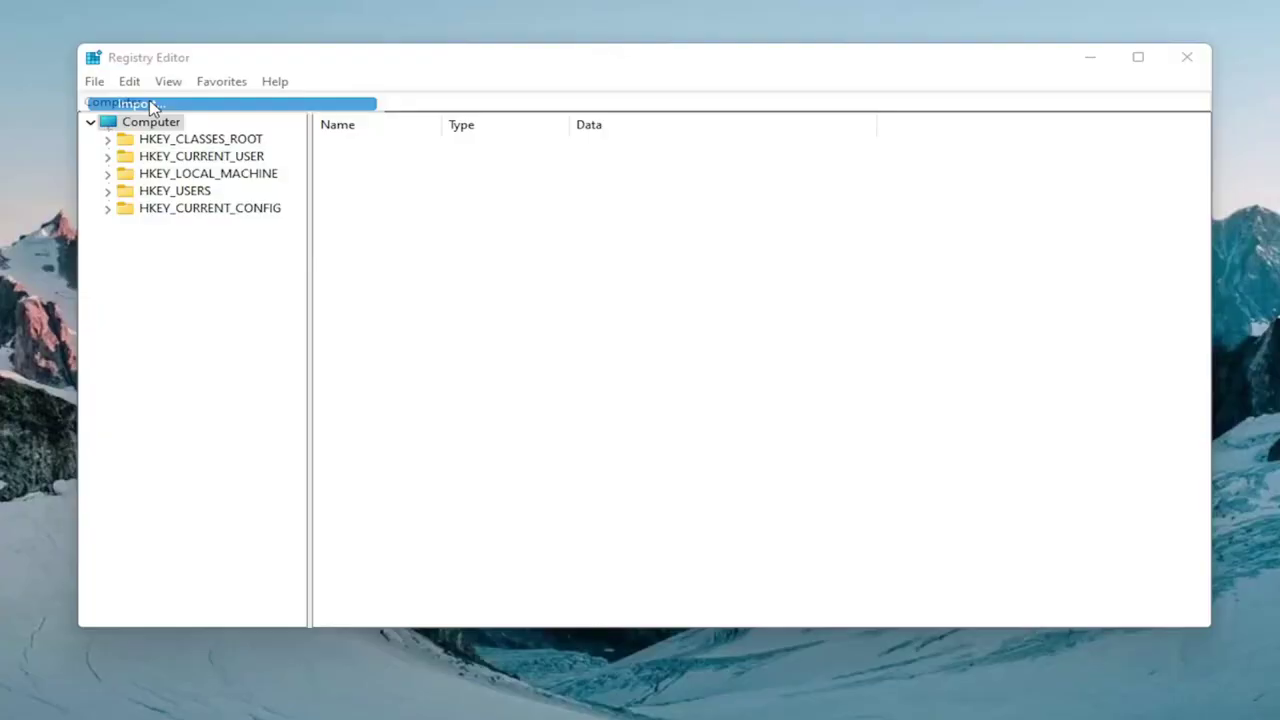
pyautogui.click(168, 264)
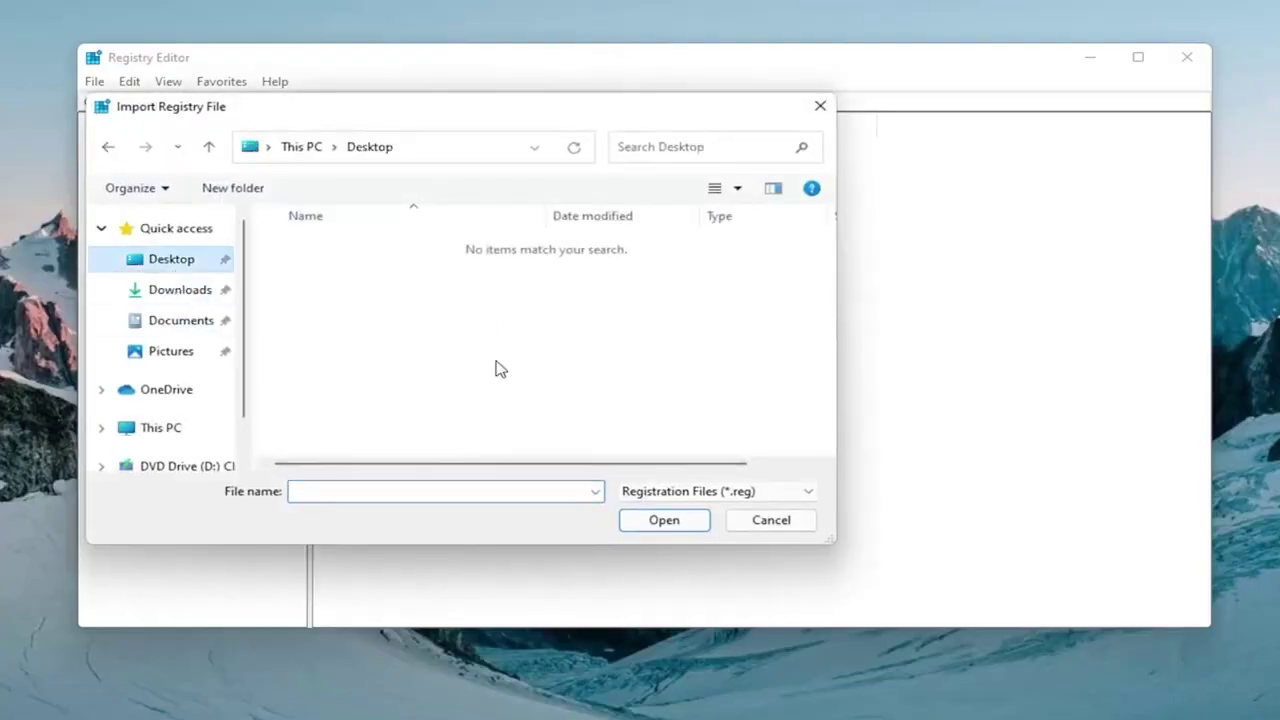
pyautogui.click(762, 522)
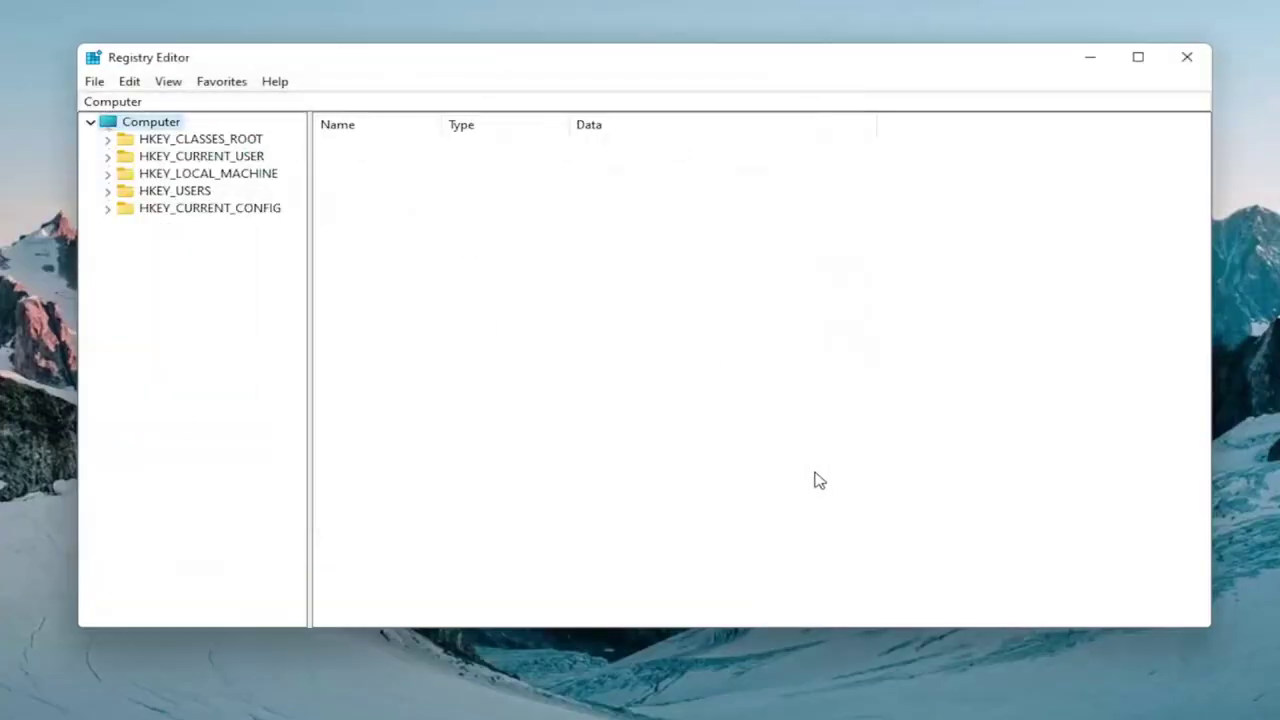
# - Expand HKEY_CURRENT_USER and its System key, and select the GameConfigStore key
pyautogui.click(150, 176)
pyautogui.click(190, 160)
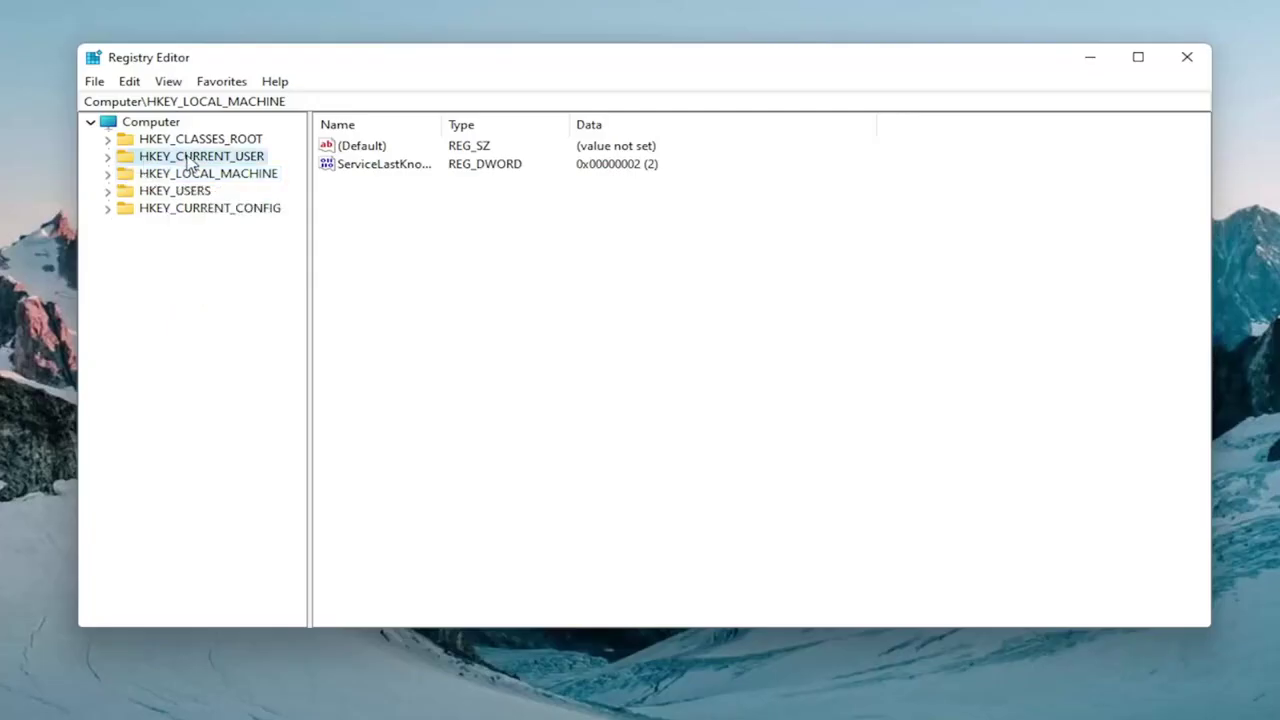
pyautogui.doubleClick(190, 162)
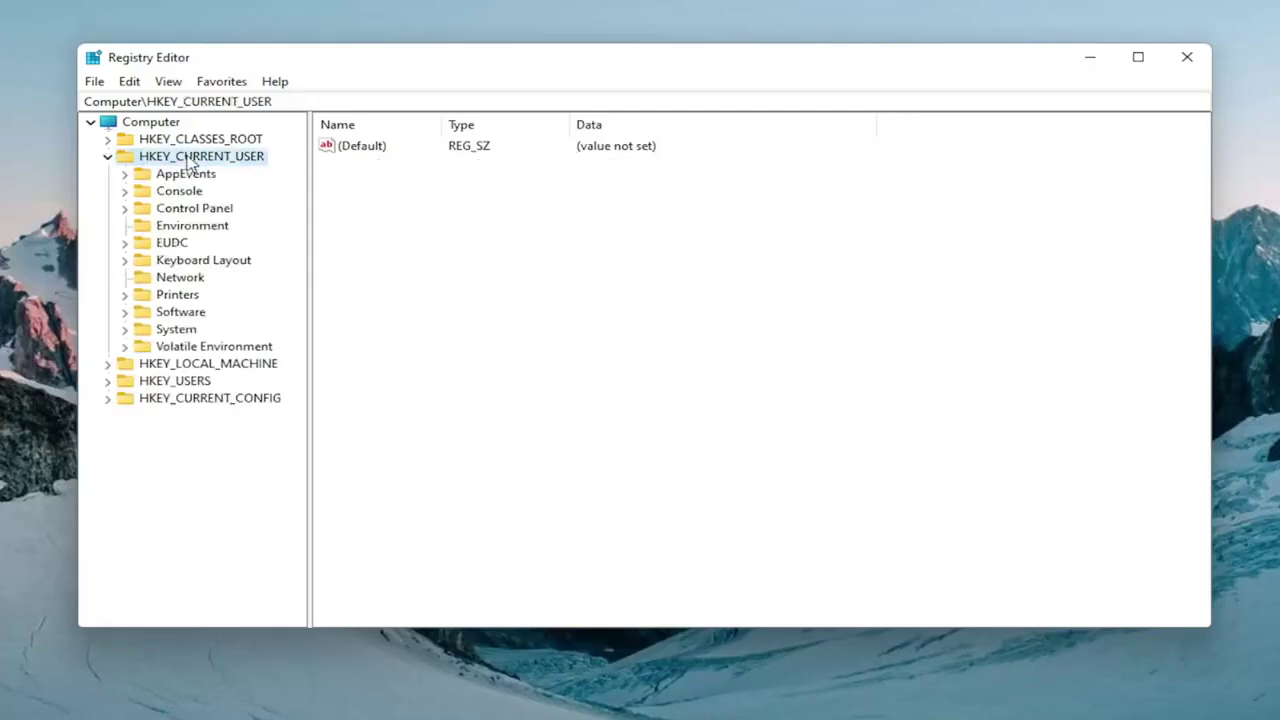
pyautogui.doubleClick(180, 335)
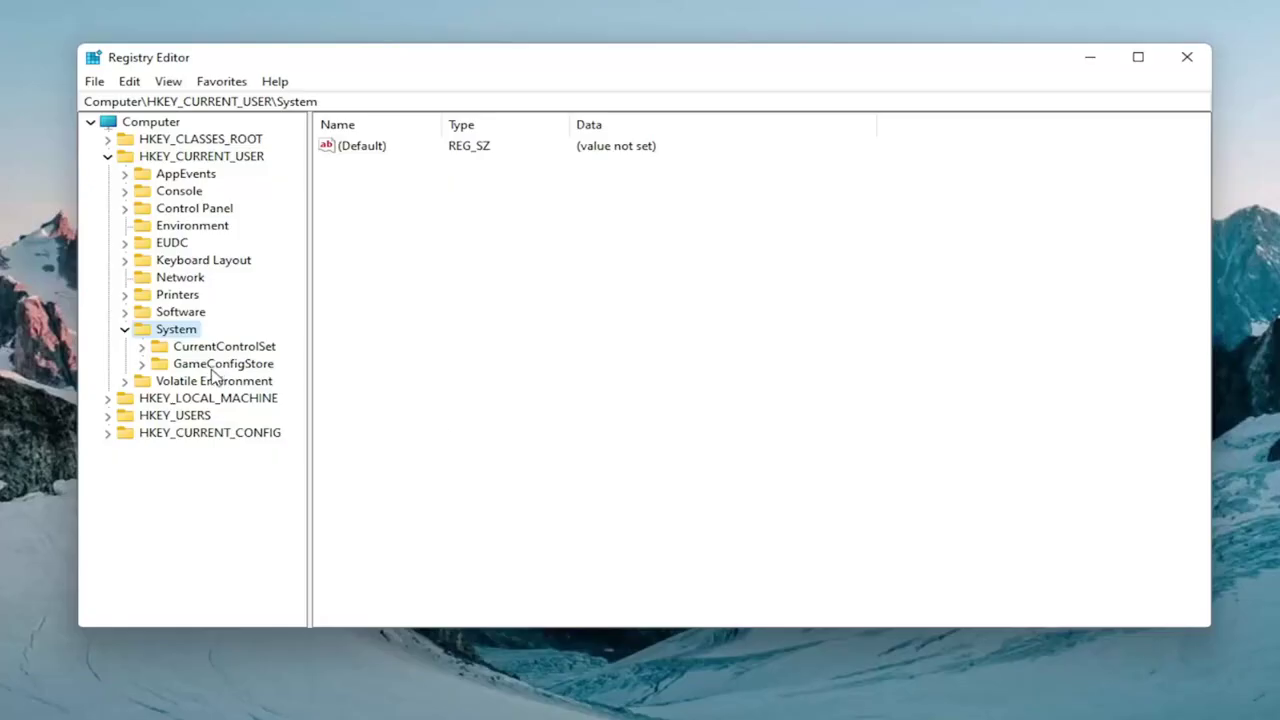
pyautogui.click(213, 368)
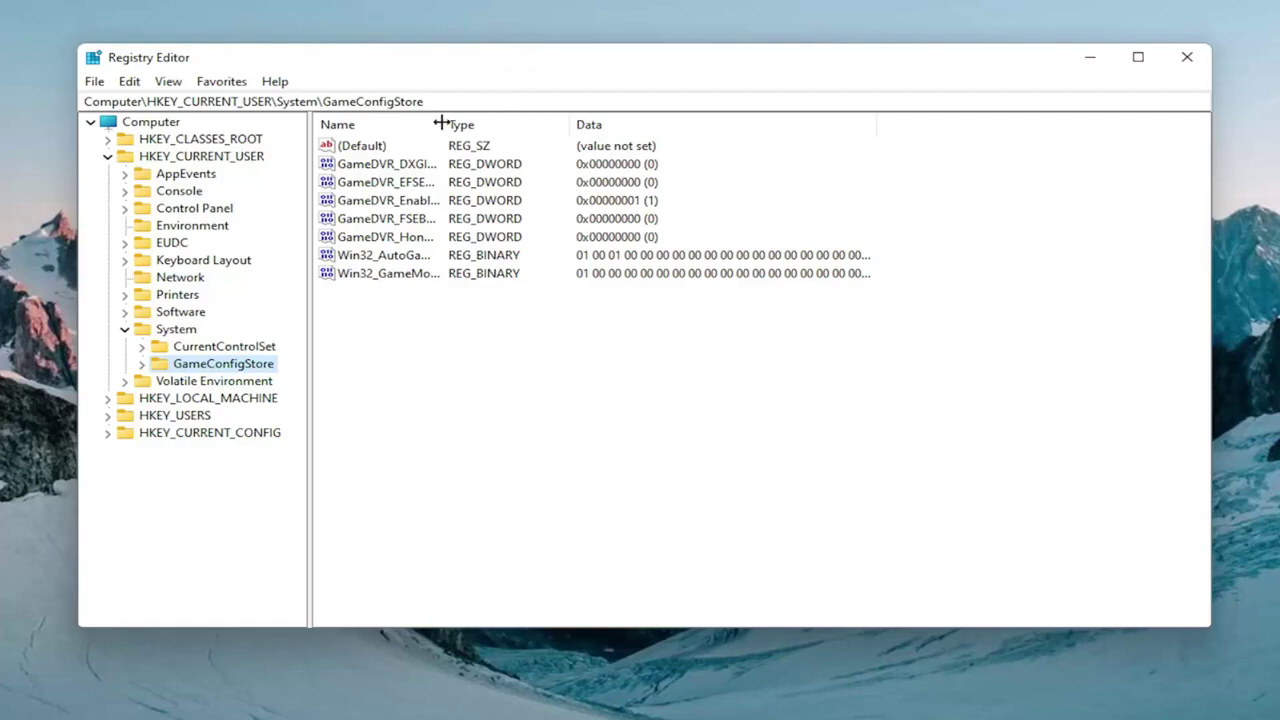
# - Widen the value name column and set the GameDVR_Enabled value data to 0
pyautogui.moveTo(441, 124); pyautogui.dragTo(578, 129)
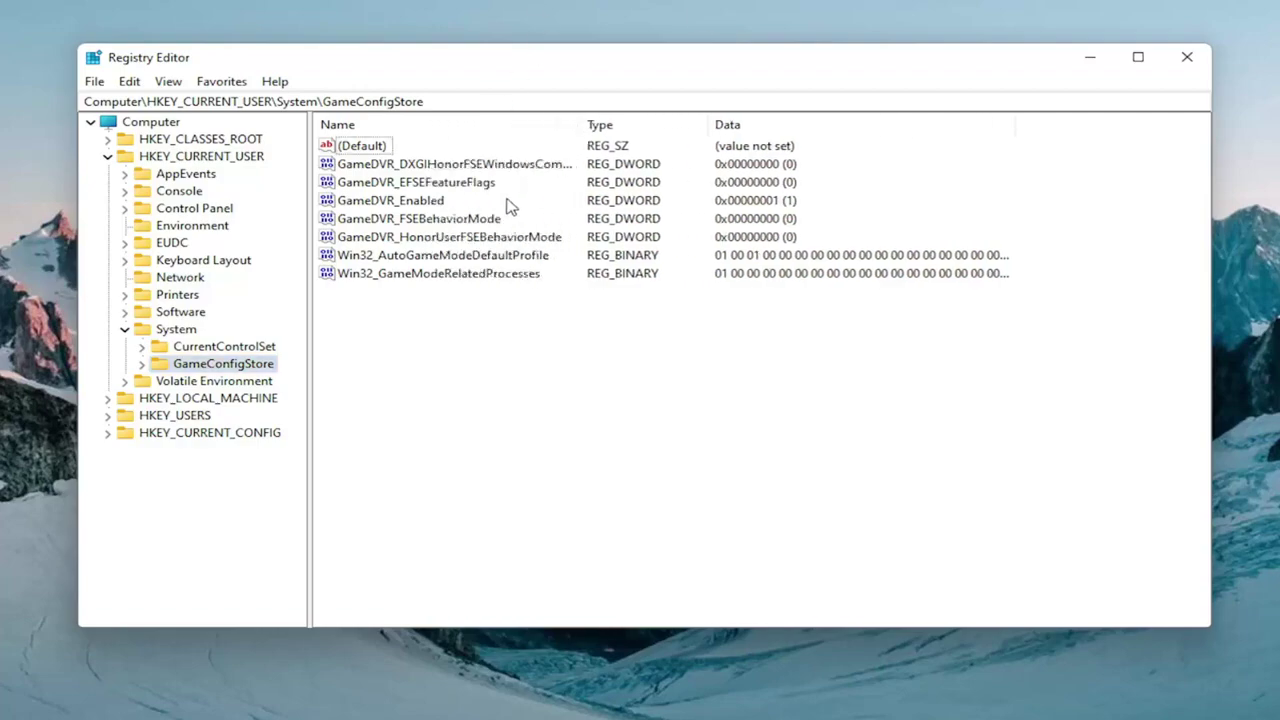
pyautogui.doubleClick(425, 200)
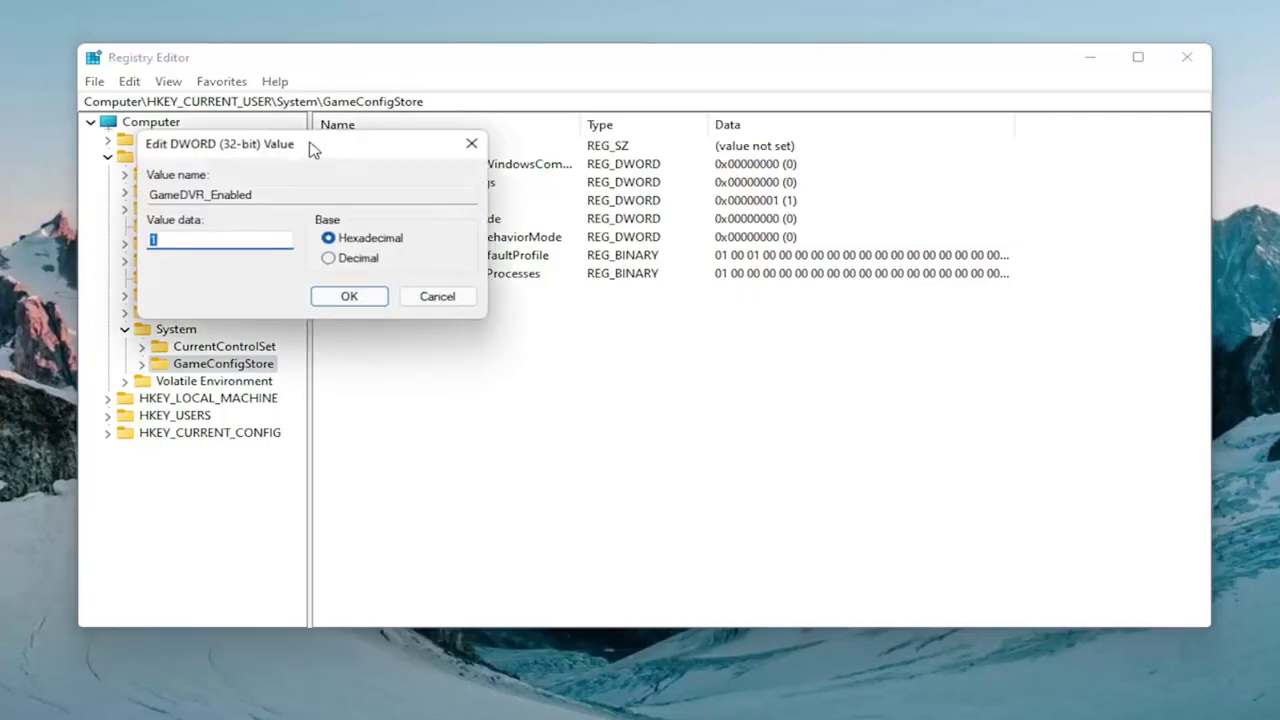
pyautogui.moveTo(309, 143); pyautogui.dragTo(660, 194)
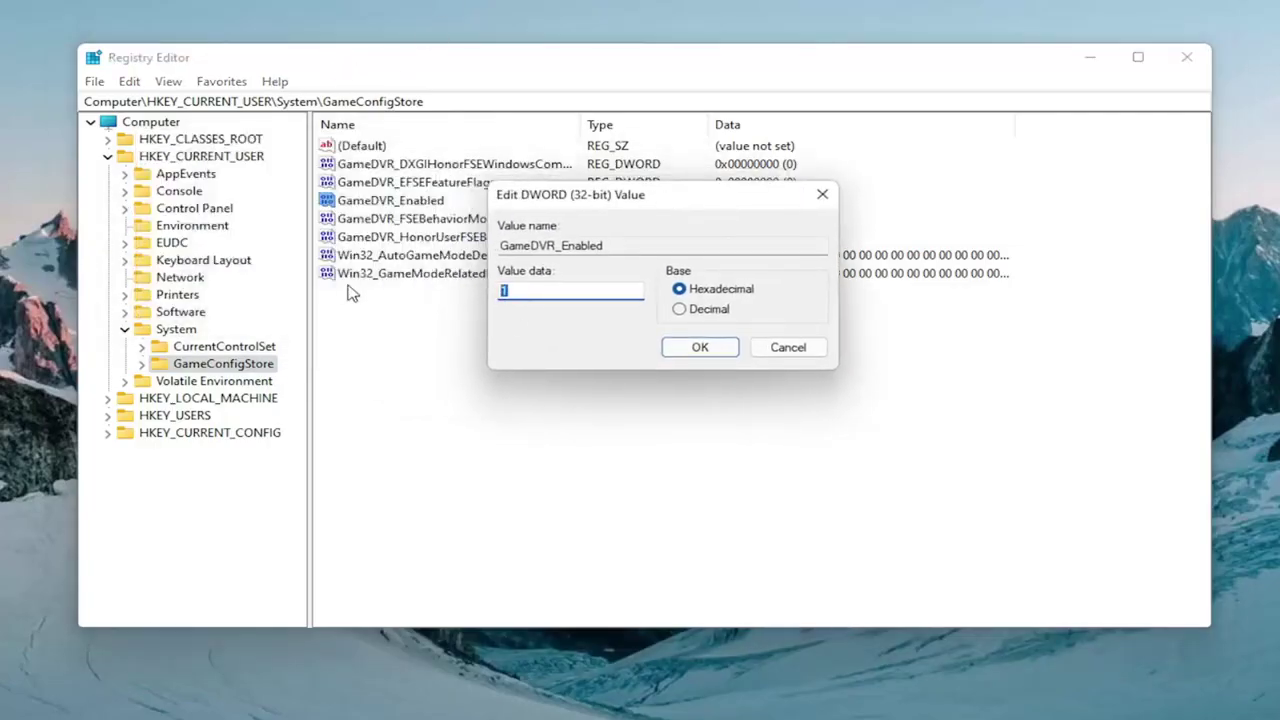
pyautogui.write('0')
pyautogui.click(700, 347)
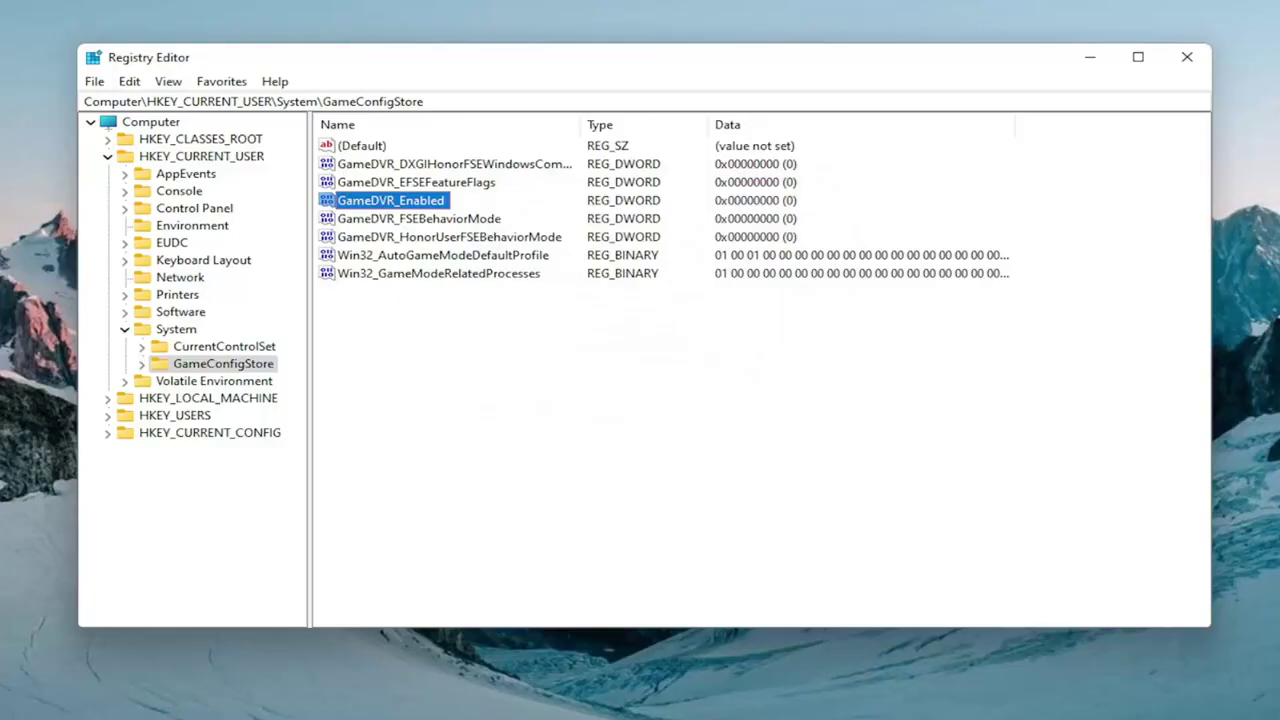
# - Collapse HKEY_CURRENT_USER and expand the key path HKEY_LOCAL_MACHINE\SOFTWARE\Microsoft
pyautogui.click(125, 330)
pyautogui.click(108, 158)
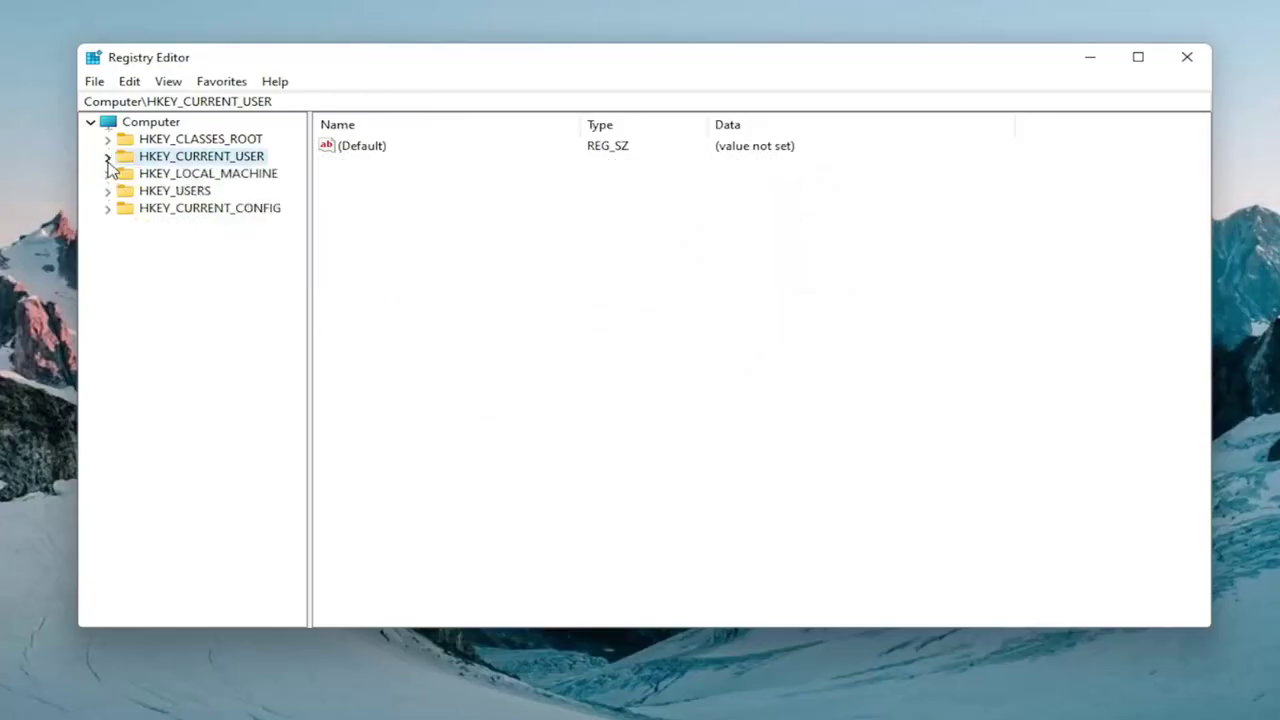
pyautogui.click(145, 173)
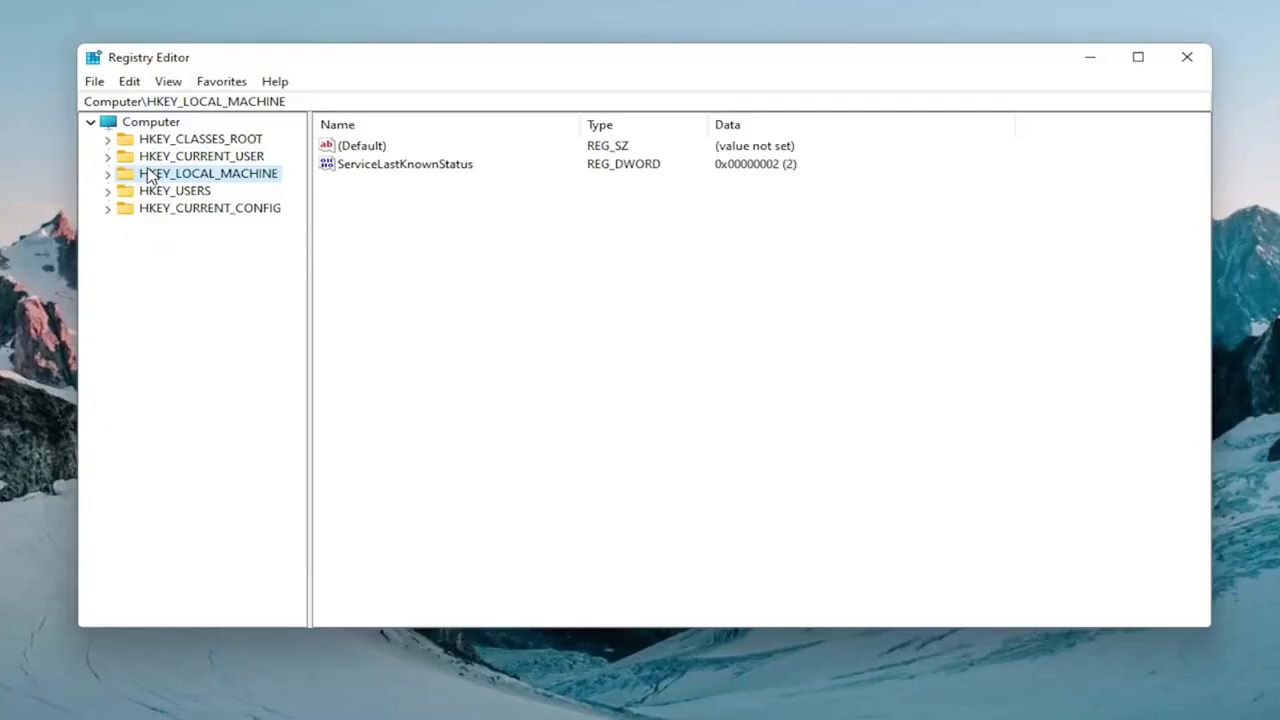
pyautogui.doubleClick(152, 176)
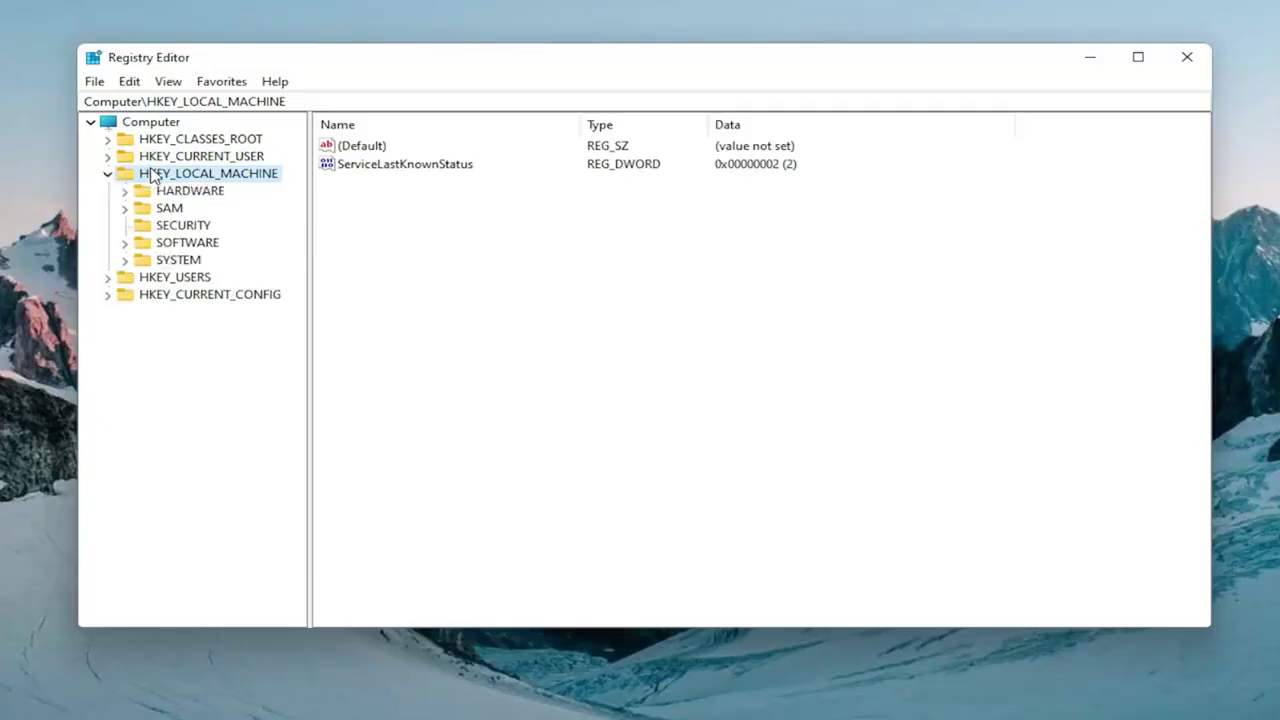
pyautogui.doubleClick(183, 248)
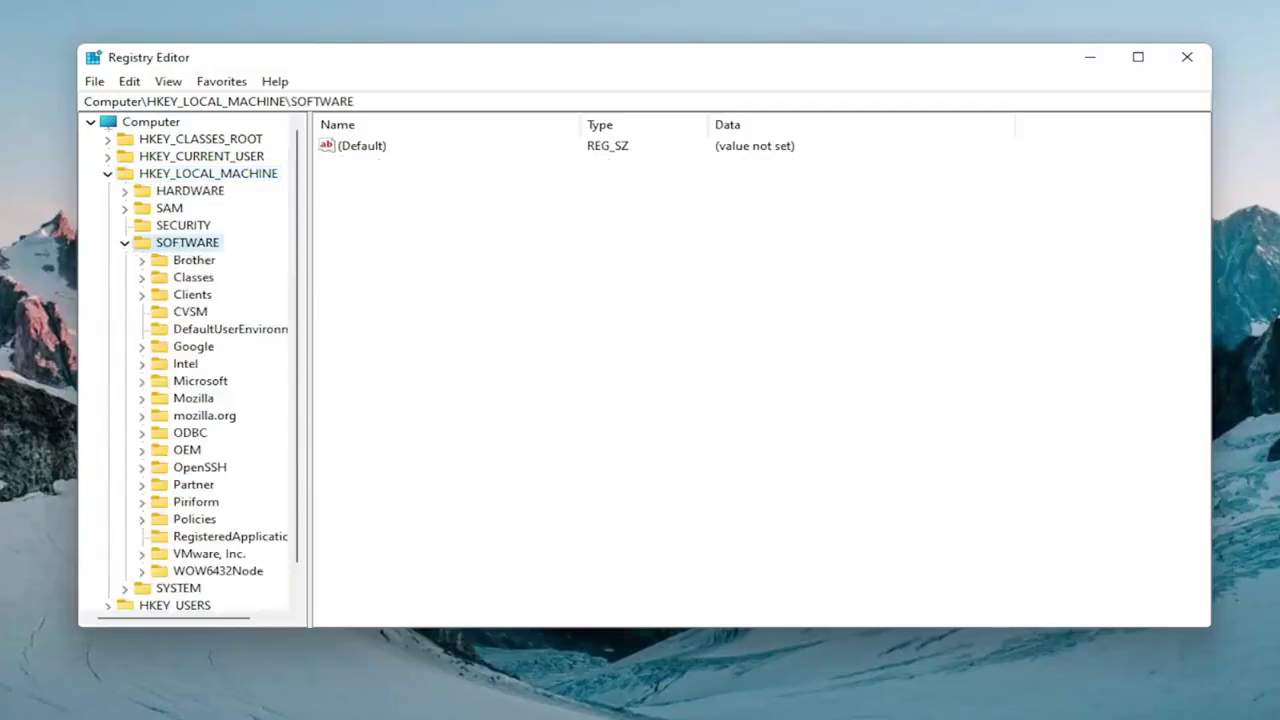
pyautogui.doubleClick(192, 384)
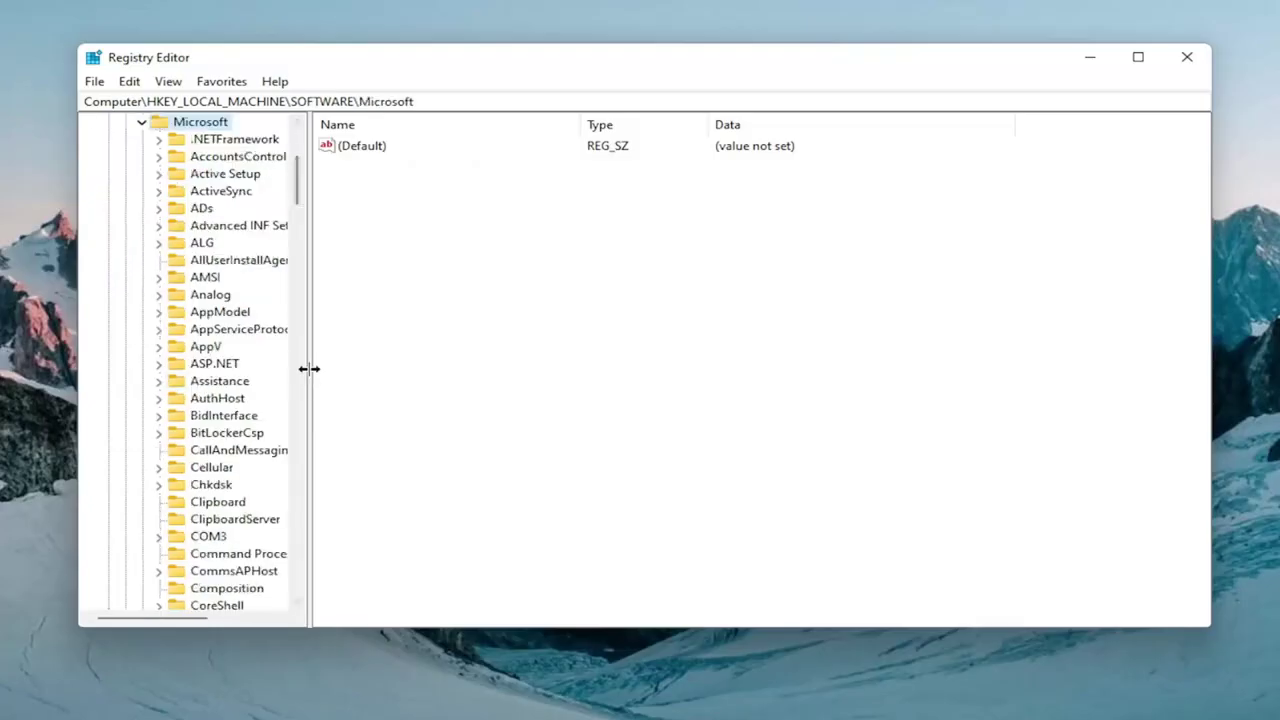
# - Widen the key tree and expand the PolicyManager key under Microsoft, including its default subkey
pyautogui.moveTo(309, 369); pyautogui.dragTo(386, 386)
pyautogui.scroll(-19, 197, 400)
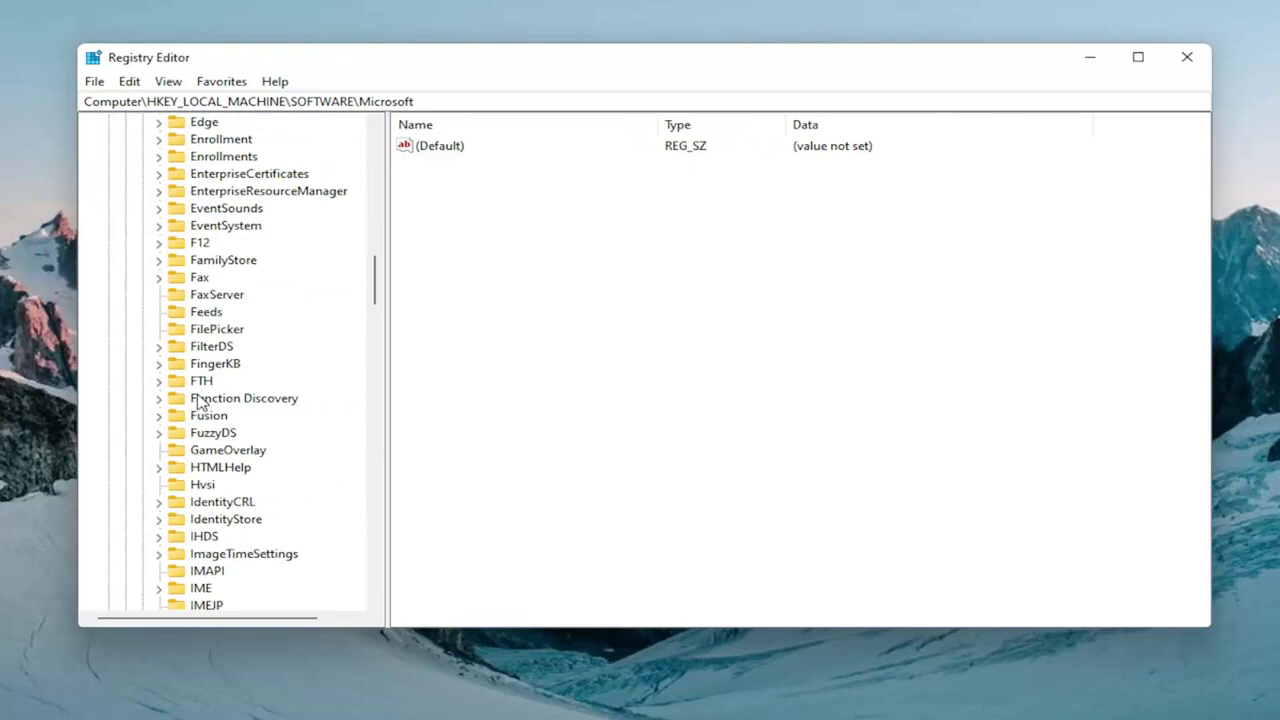
pyautogui.scroll(-20, 197, 405)
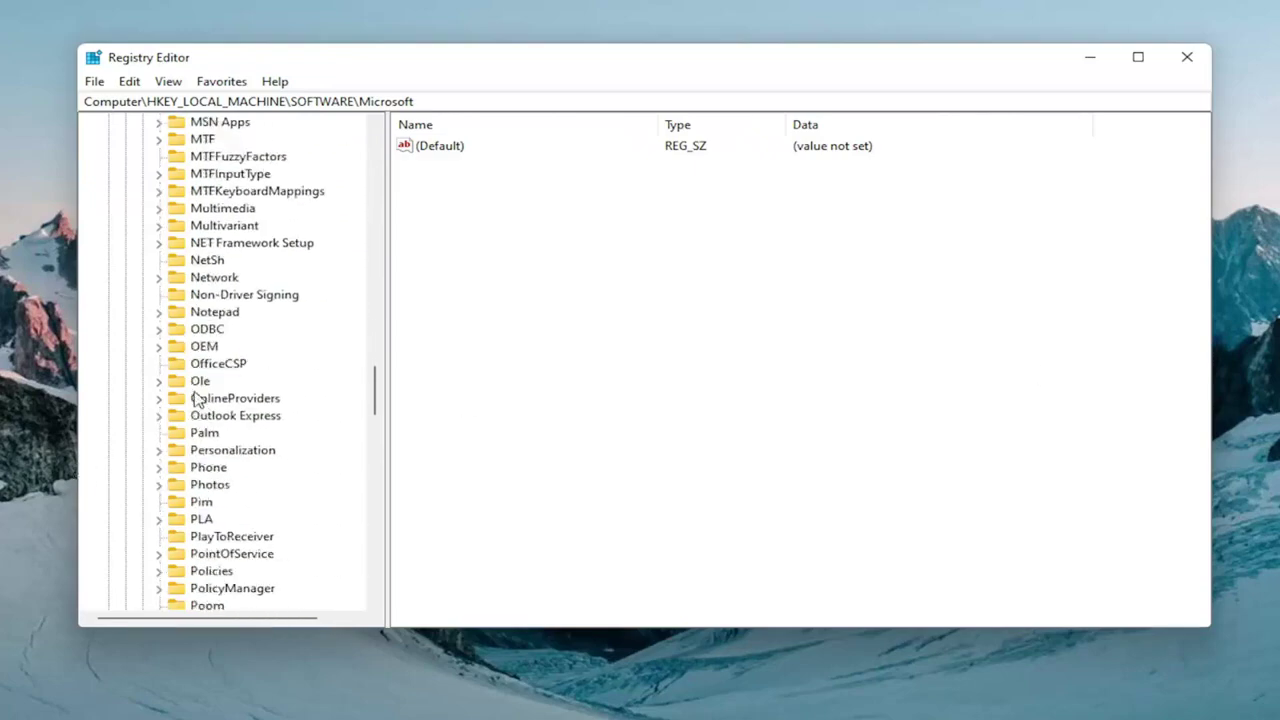
pyautogui.scroll(-2, 208, 430)
pyautogui.doubleClick(223, 486)
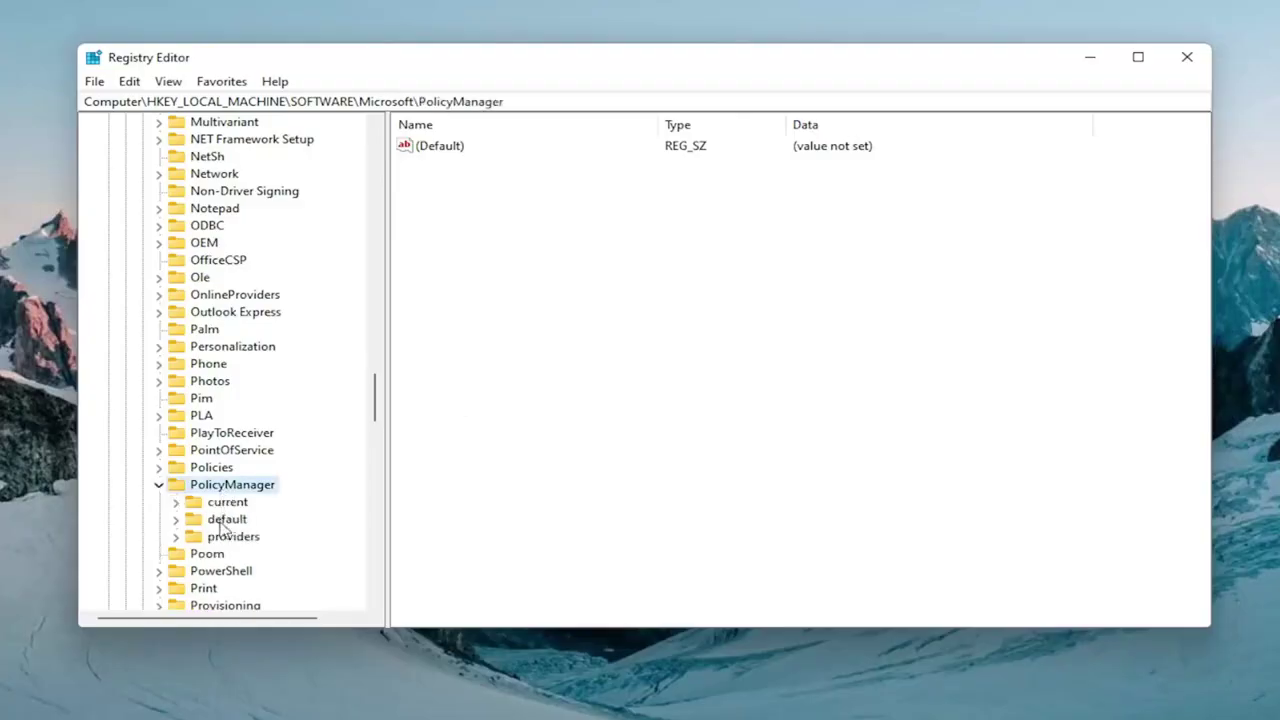
pyautogui.doubleClick(224, 520)
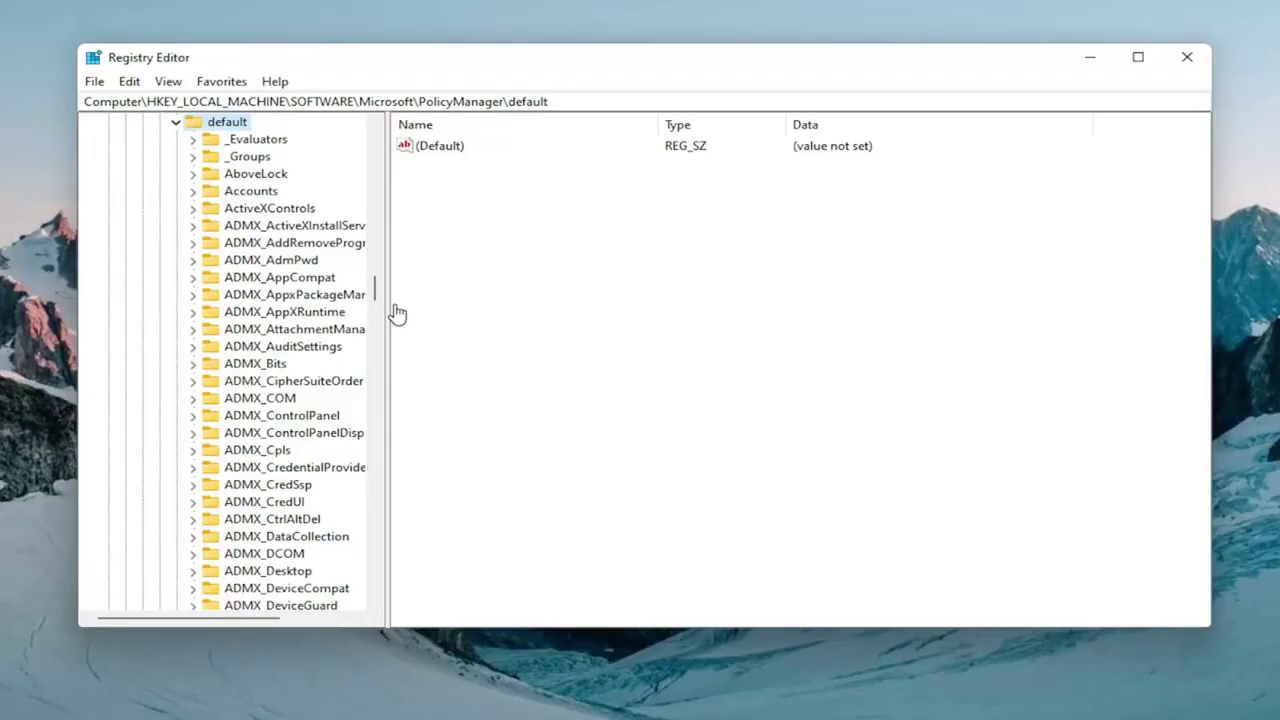
# - Widen the key tree further and select the ApplicationManagement key under PolicyManager\default
pyautogui.moveTo(391, 297); pyautogui.dragTo(470, 294)
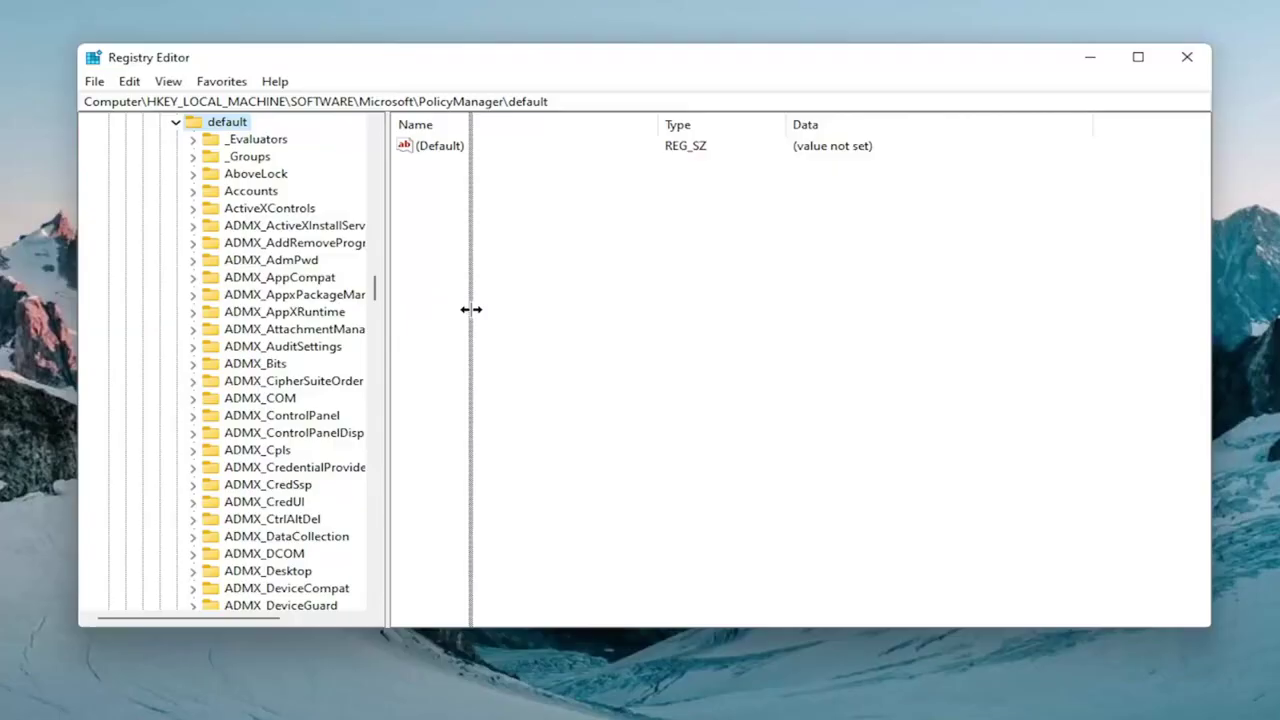
pyautogui.click(335, 295)
pyautogui.scroll(-6, 325, 370)
pyautogui.scroll(-20, 325, 370)
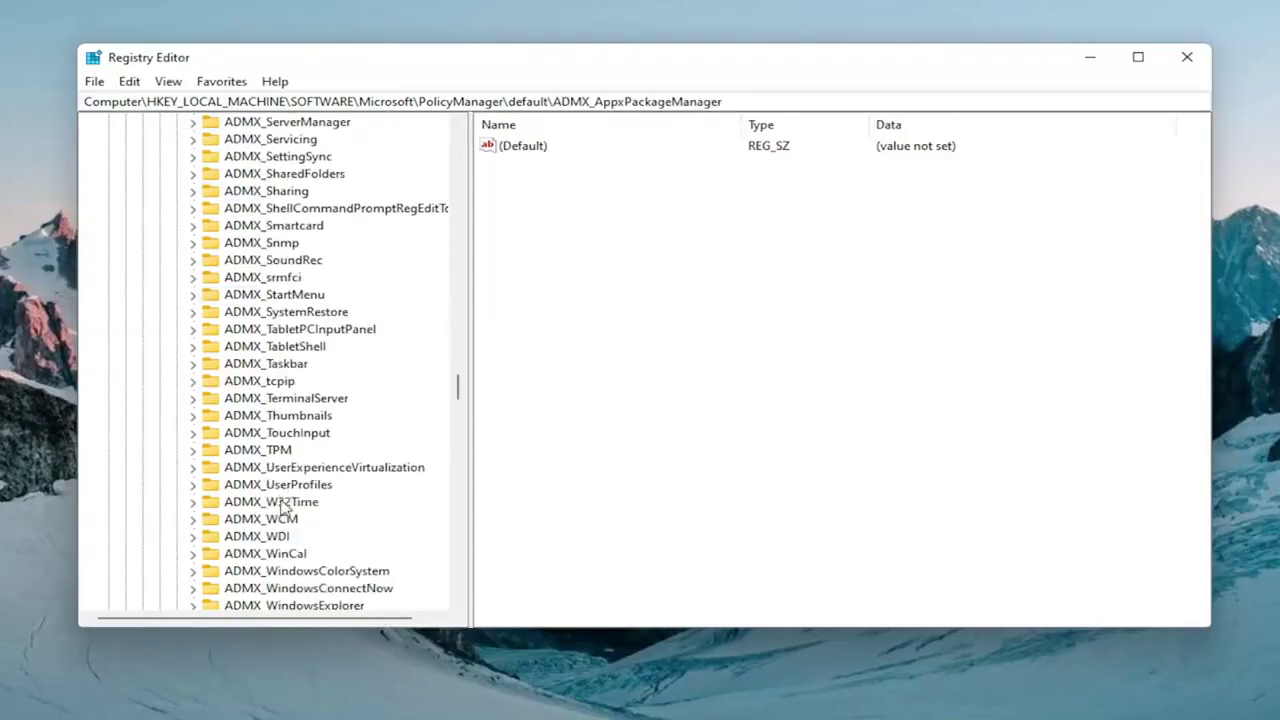
pyautogui.scroll(18, 280, 460)
pyautogui.scroll(20, 282, 472)
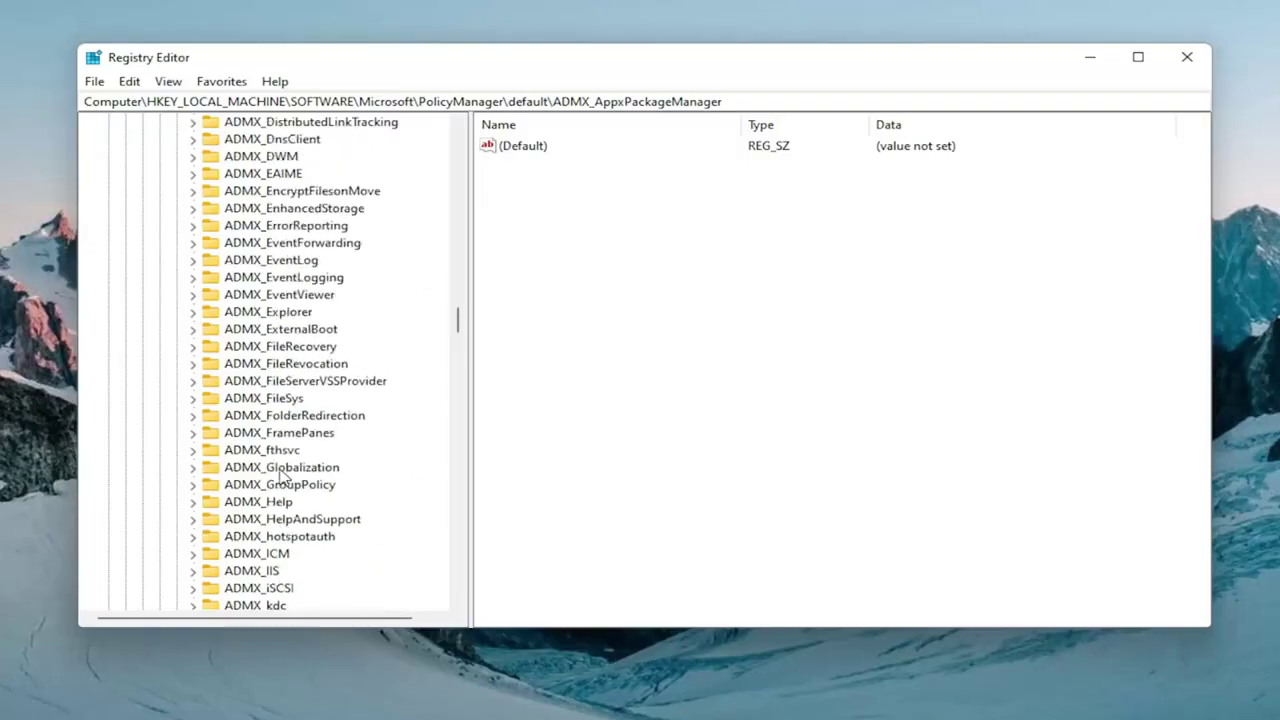
pyautogui.click(287, 466)
pyautogui.write('appl')
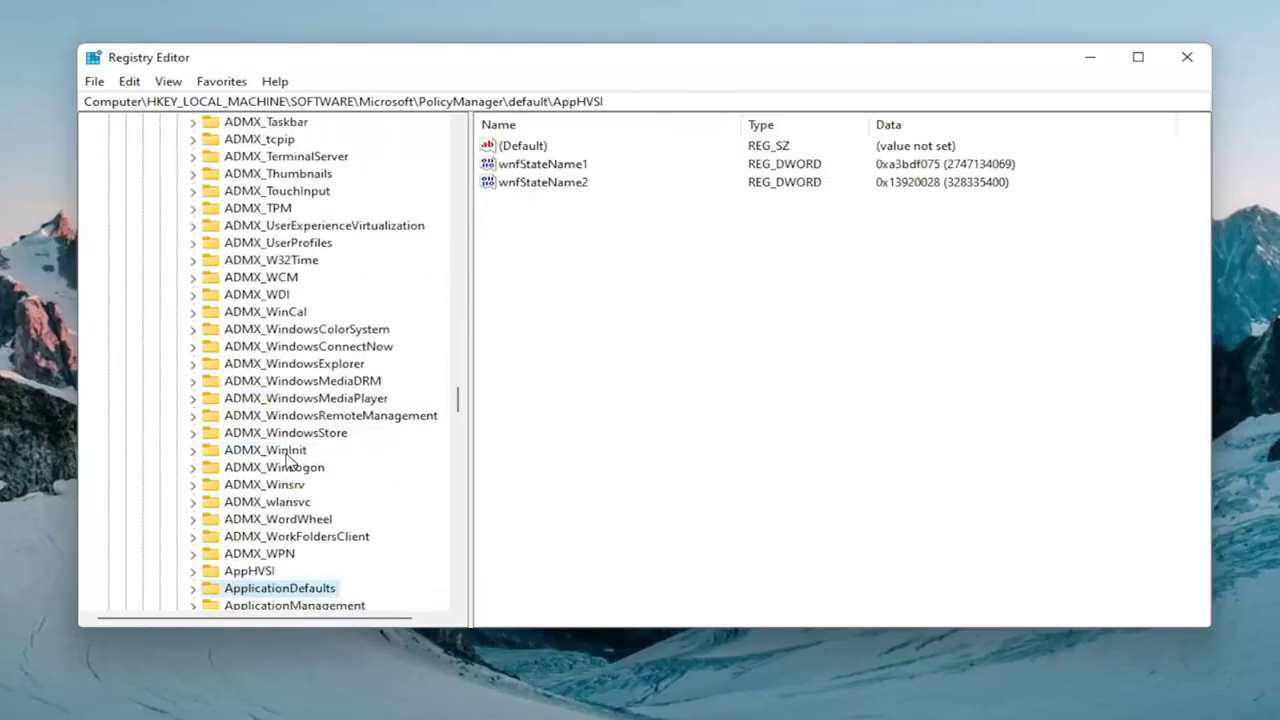
pyautogui.press('Down')
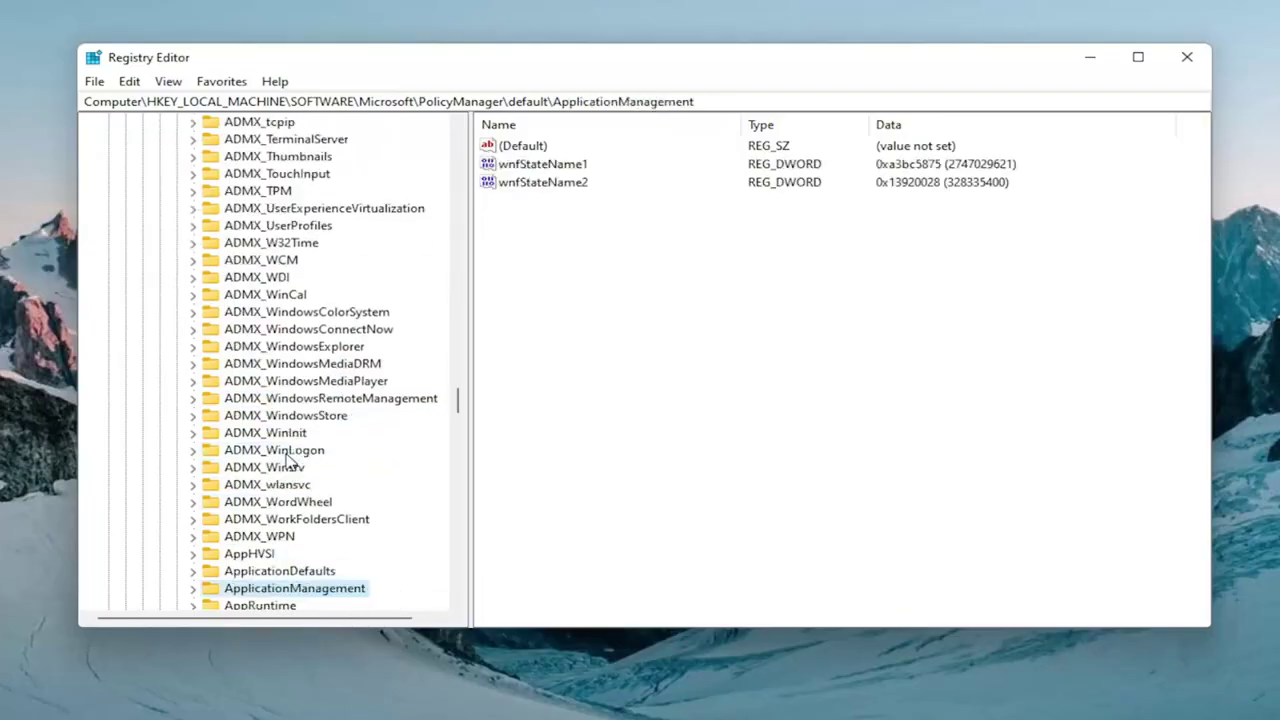
pyautogui.scroll(-2, 287, 468)
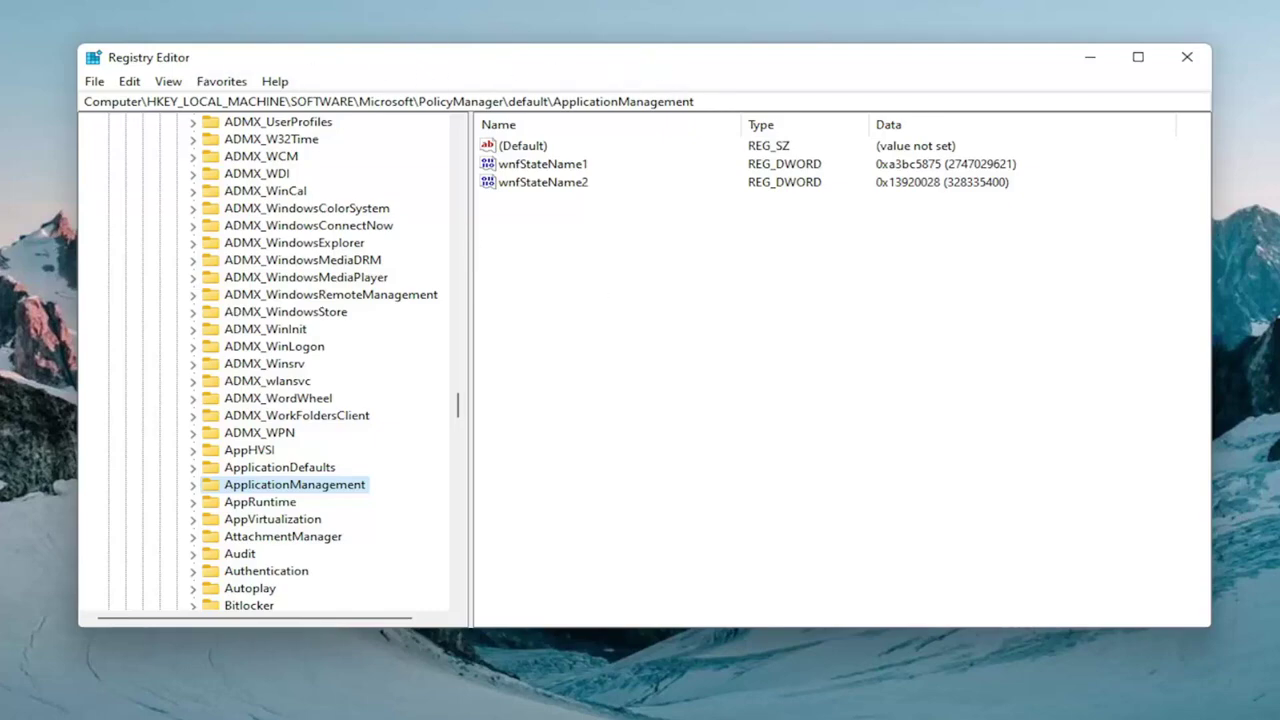
# - Expand the ApplicationManagement key and set the data of the entry named value in its AllowGameDVR subkey to 0
pyautogui.doubleClick(315, 486)
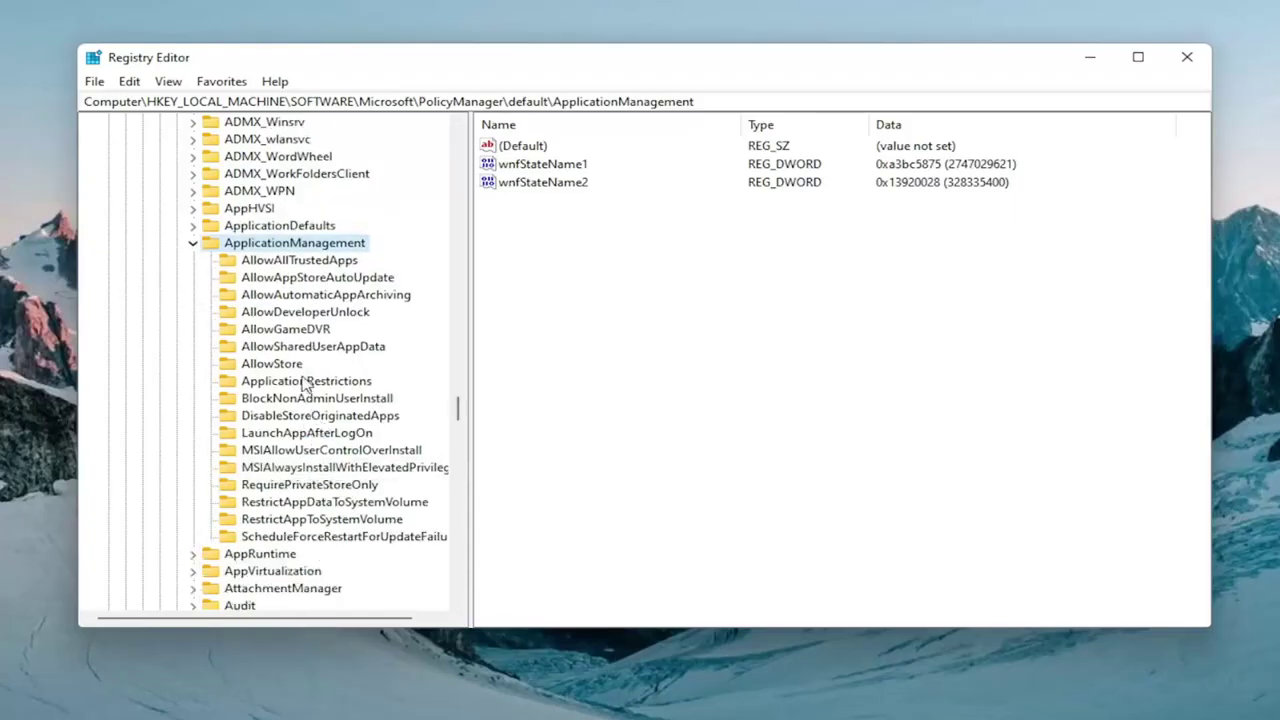
pyautogui.click(277, 332)
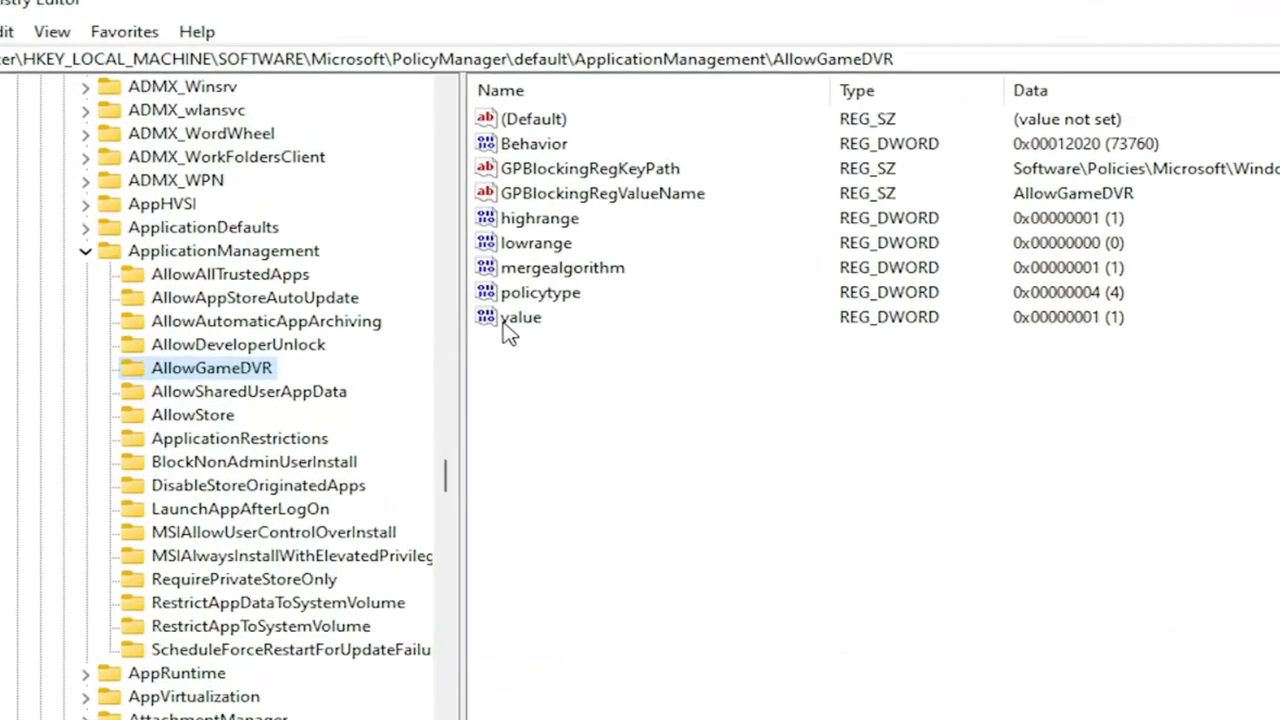
pyautogui.doubleClick(520, 367)
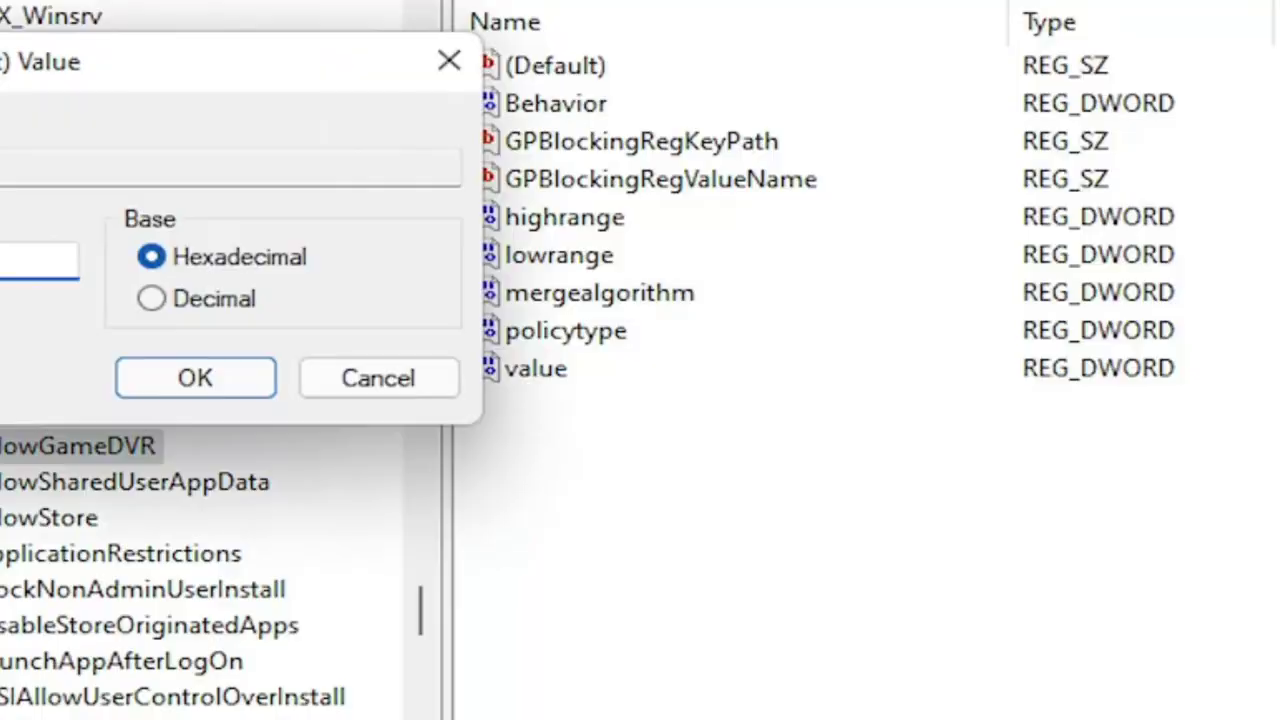
pyautogui.moveTo(9, 65); pyautogui.dragTo(611, 181)
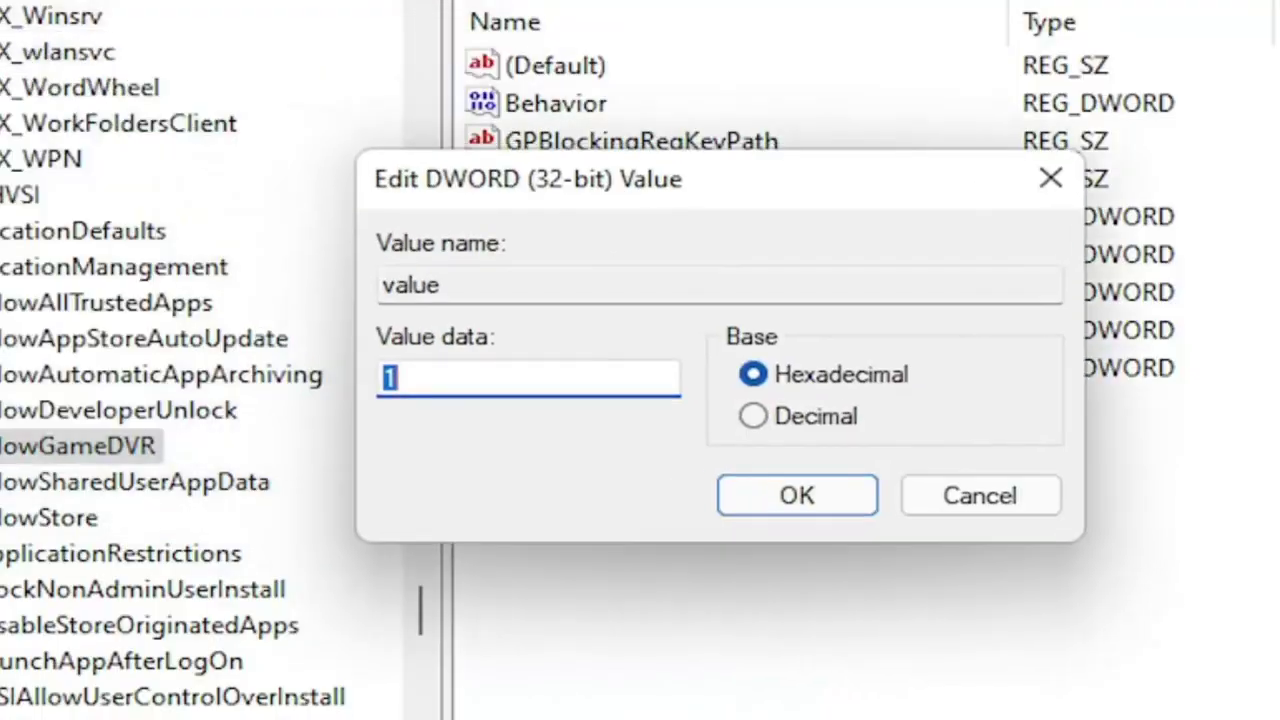
pyautogui.write('1')
pyautogui.write('0')
pyautogui.click(805, 500)
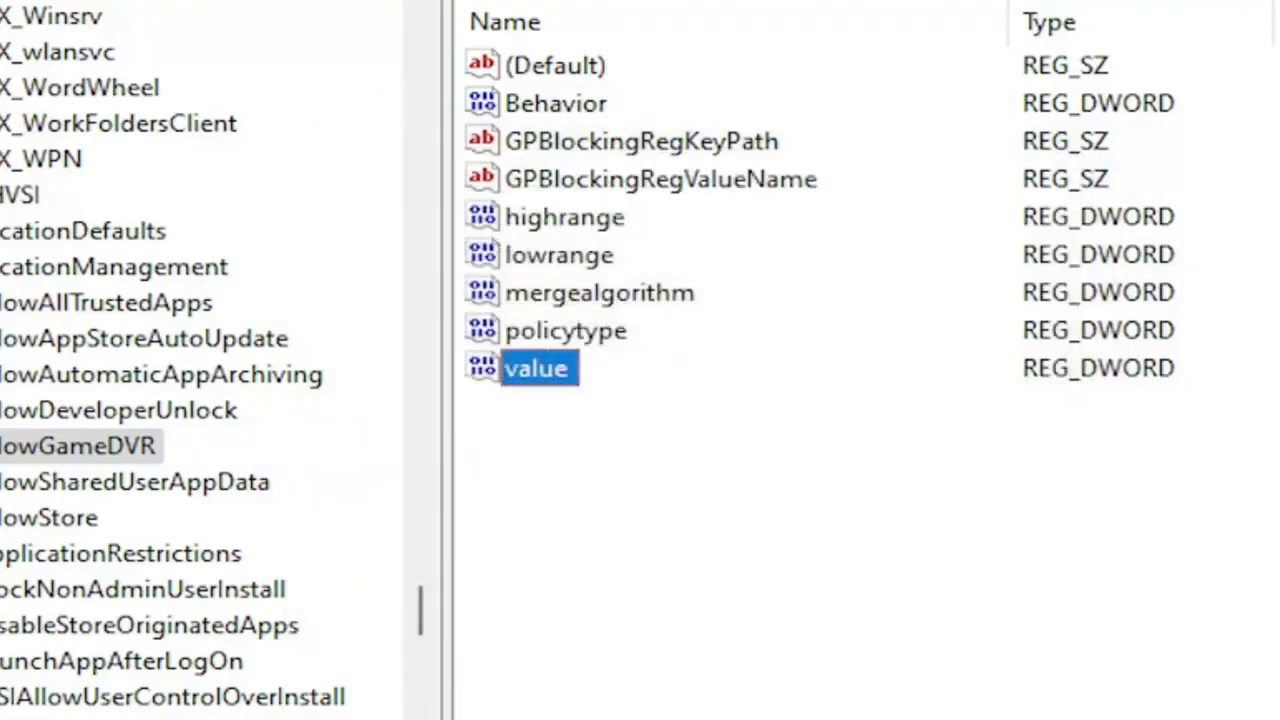
# - Collapse the ApplicationManagement, default and PolicyManager keys under HKEY_LOCAL_MACHINE\SOFTWARE\Microsoft
pyautogui.click(114, 267)
pyautogui.scroll(20, 250, 450)
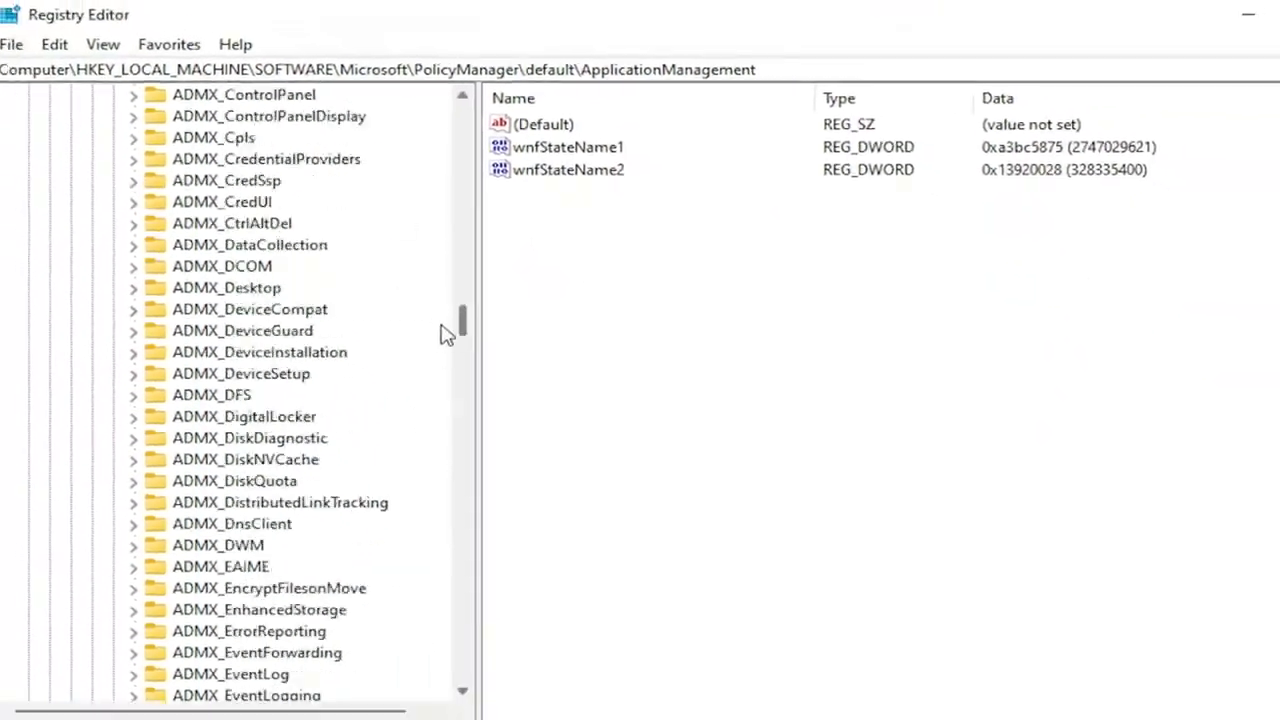
pyautogui.scroll(15, 447, 333)
pyautogui.scroll(-6, 108, 448)
pyautogui.click(111, 457)
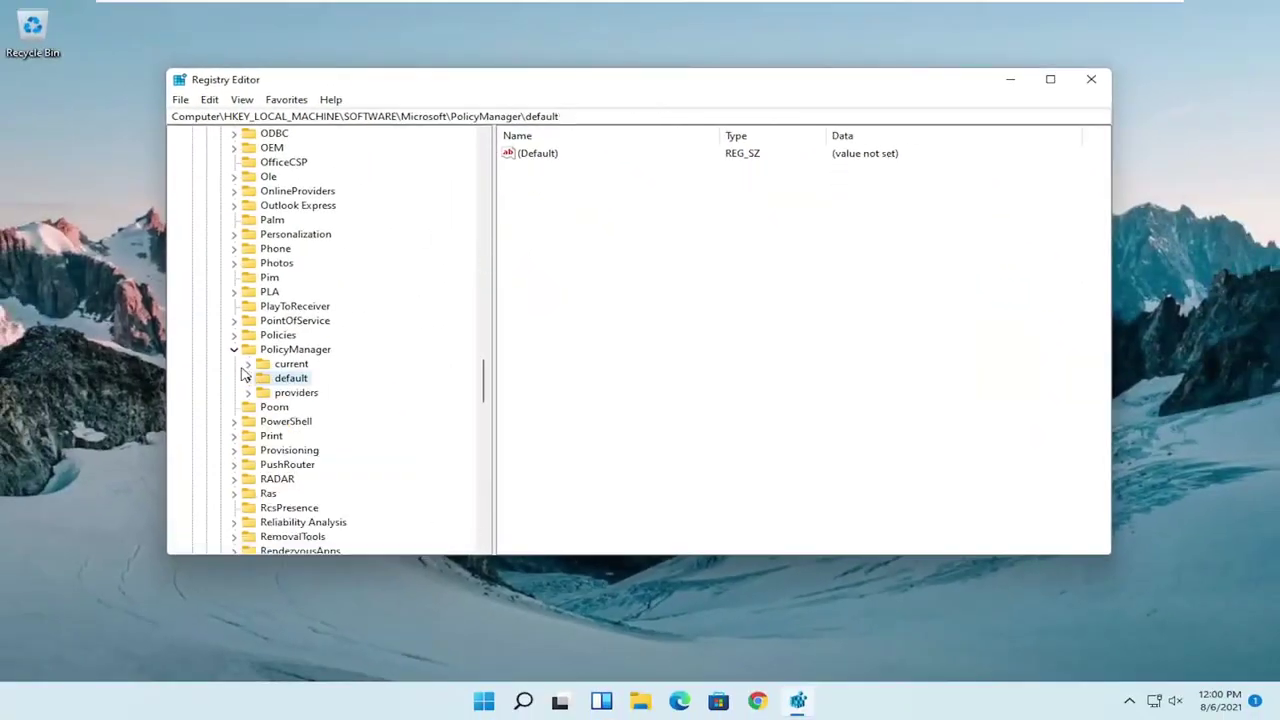
pyautogui.click(235, 350)
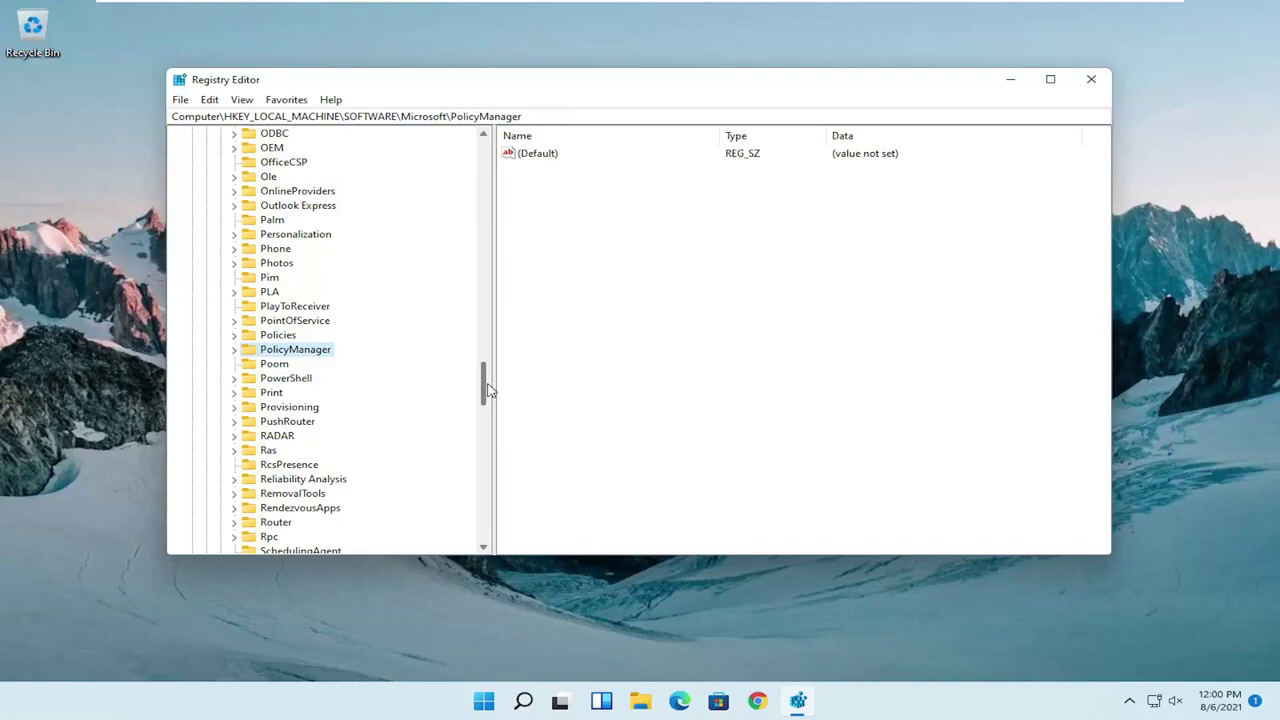
# - Collapse the Microsoft, SOFTWARE and HKEY_LOCAL_MACHINE keys, and close Registry Editor
pyautogui.moveTo(486, 383); pyautogui.dragTo(471, 165)
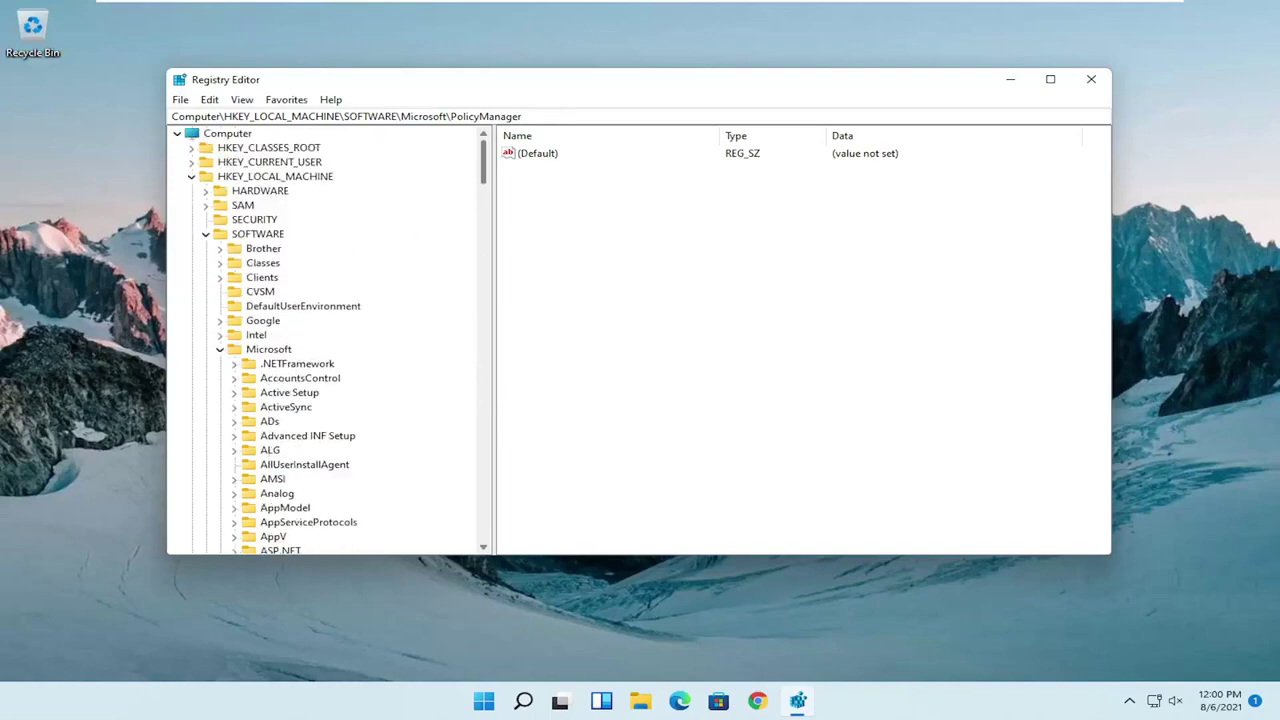
pyautogui.click(222, 350)
pyautogui.click(206, 234)
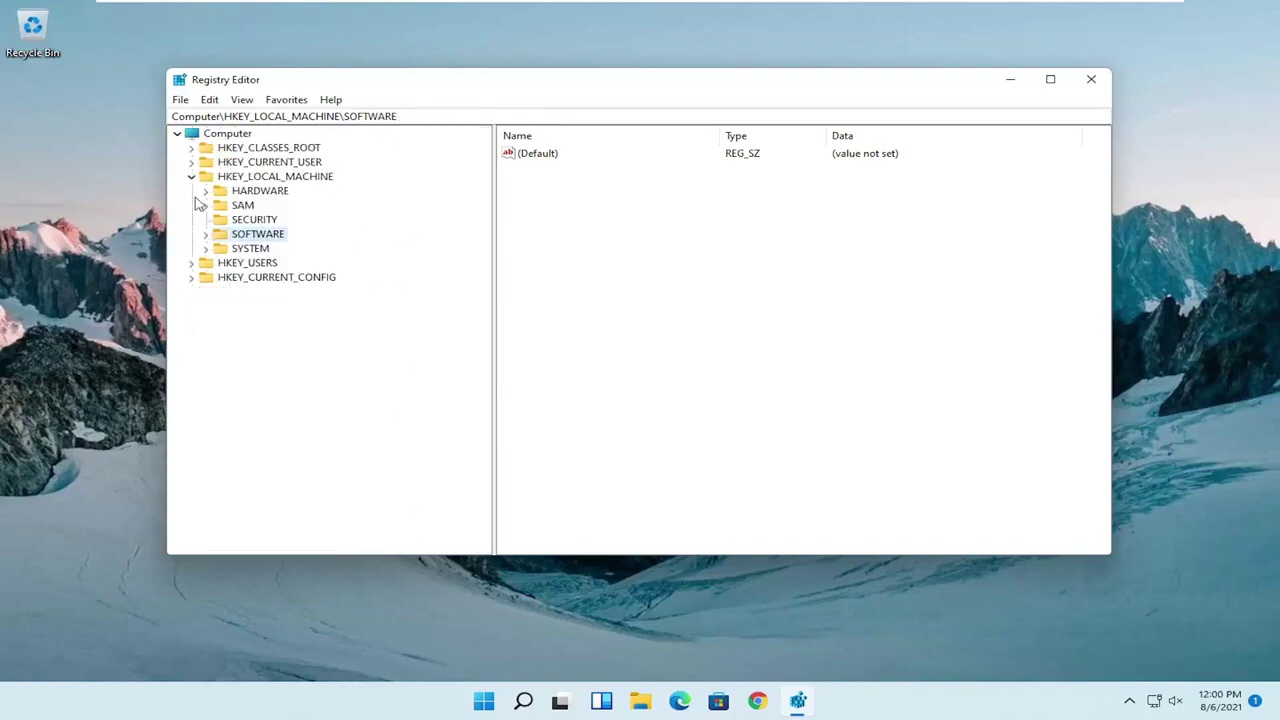
pyautogui.click(192, 176)
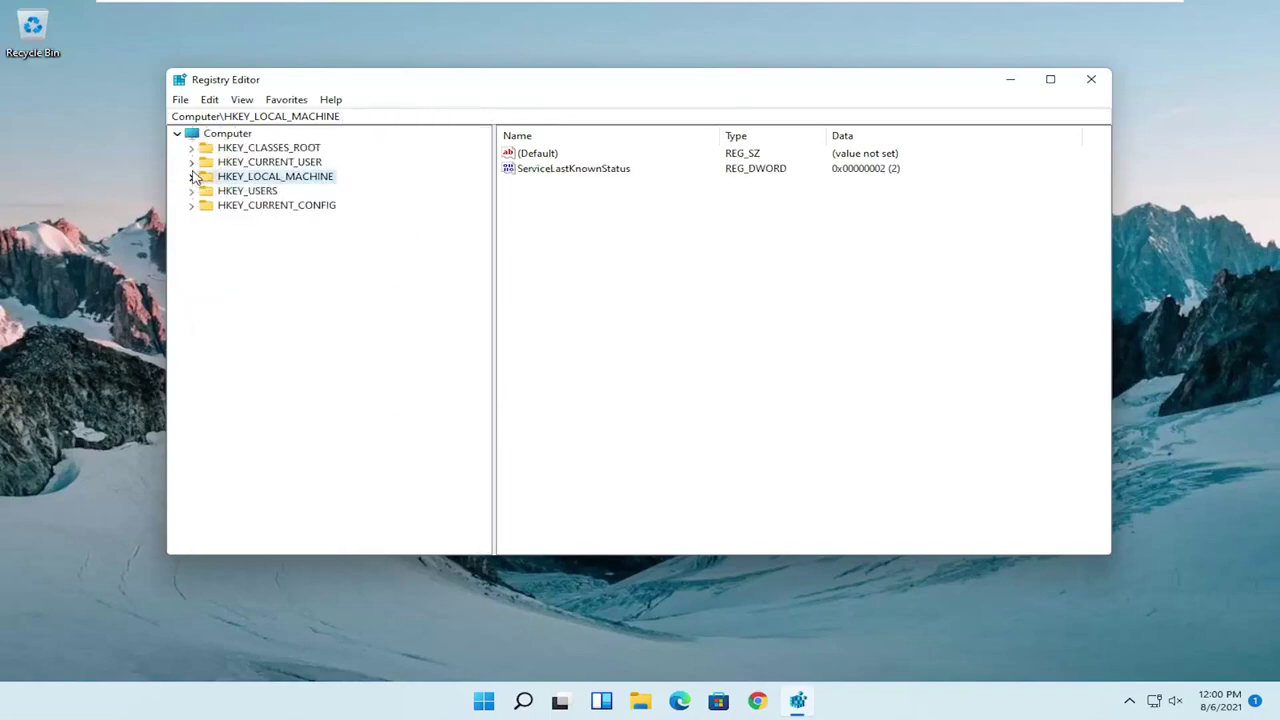
pyautogui.click(1094, 88)
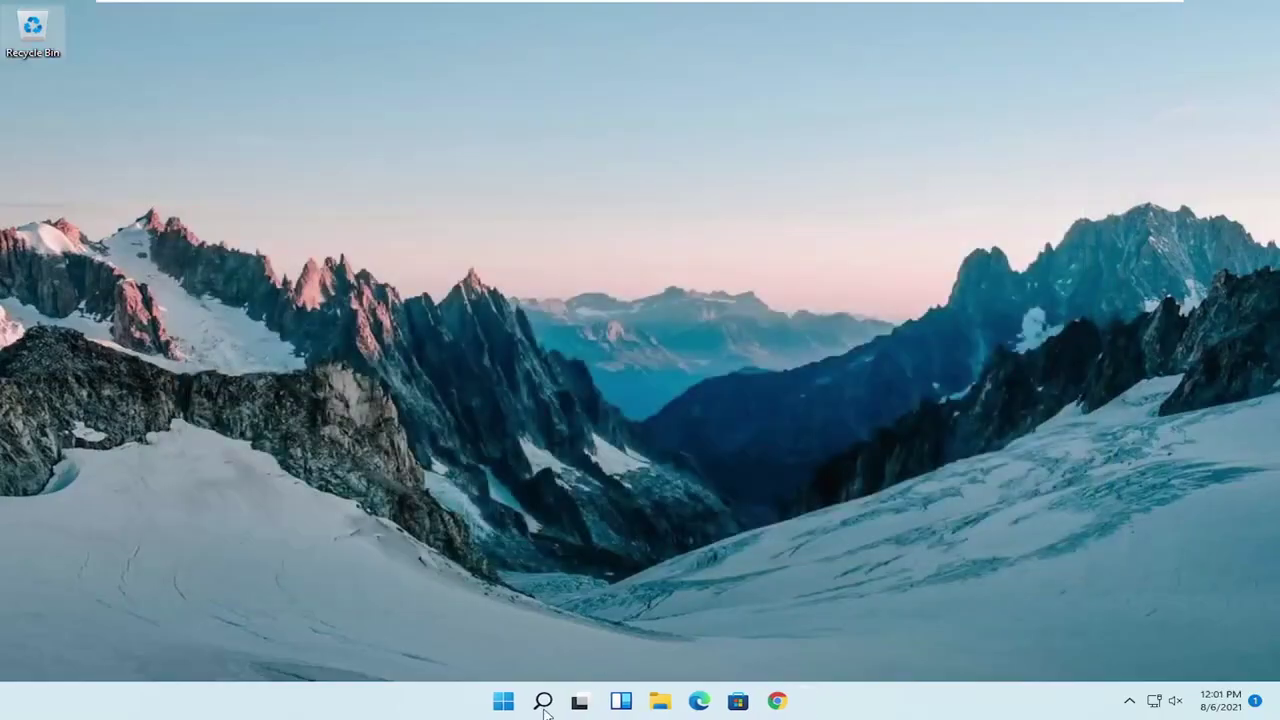
# - Bring up the Windows system shortcuts that include the shut down or sign out options
pyautogui.rightClick(503, 701)
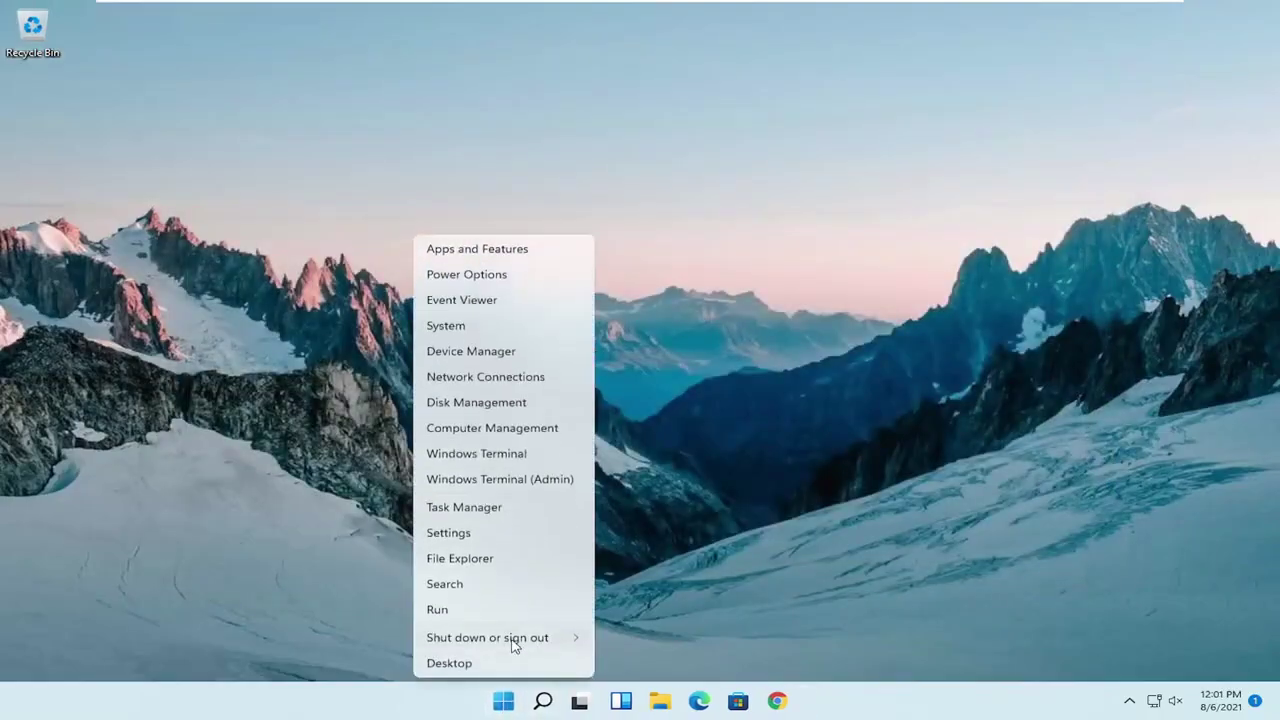